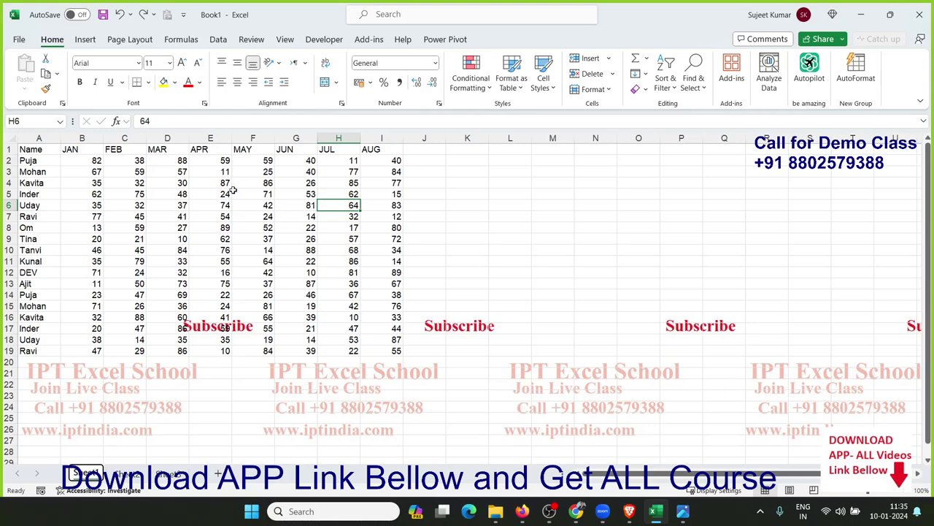
# Insert blank rows above Mohan, Kavita and Inder in the score table.
pyautogui.click(103, 165)
pyautogui.click(65, 172)
pyautogui.click(51, 173)
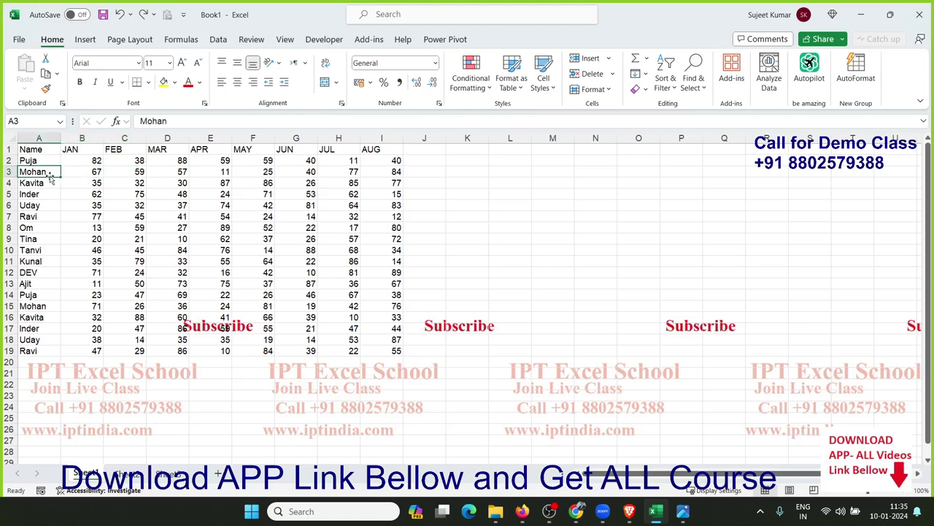
pyautogui.hotkey('shift', 'space')
pyautogui.hotkey('ctrl', 'shift', '+')
pyautogui.press('Down')
pyautogui.press('Down')
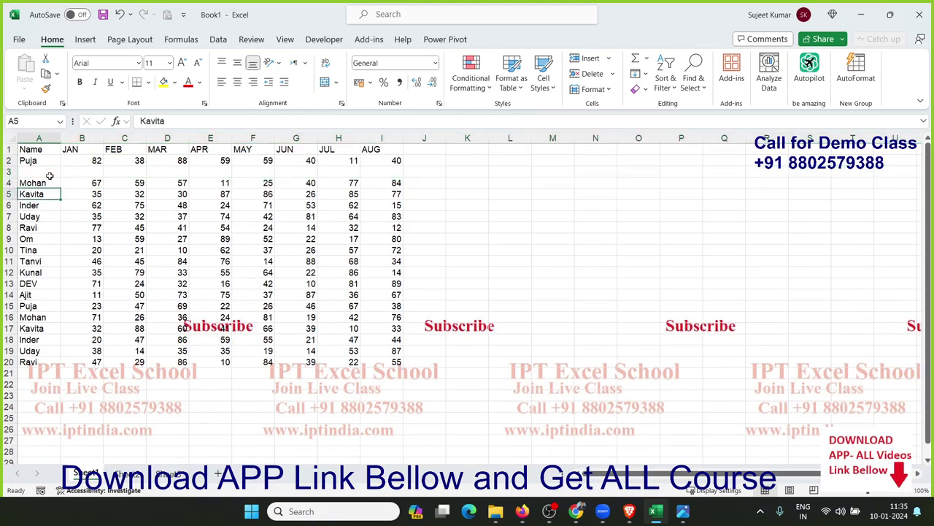
pyautogui.hotkey('shift', 'space')
pyautogui.hotkey('ctrl', 'shift', '+')
pyautogui.press('Down')
pyautogui.press('Down')
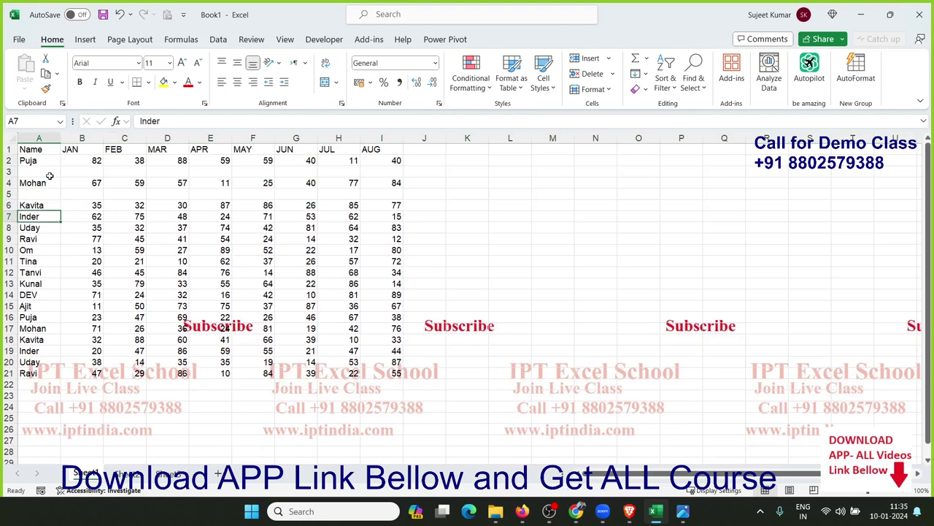
pyautogui.hotkey('shift', 'space')
pyautogui.hotkey('ctrl', 'shift', '+')
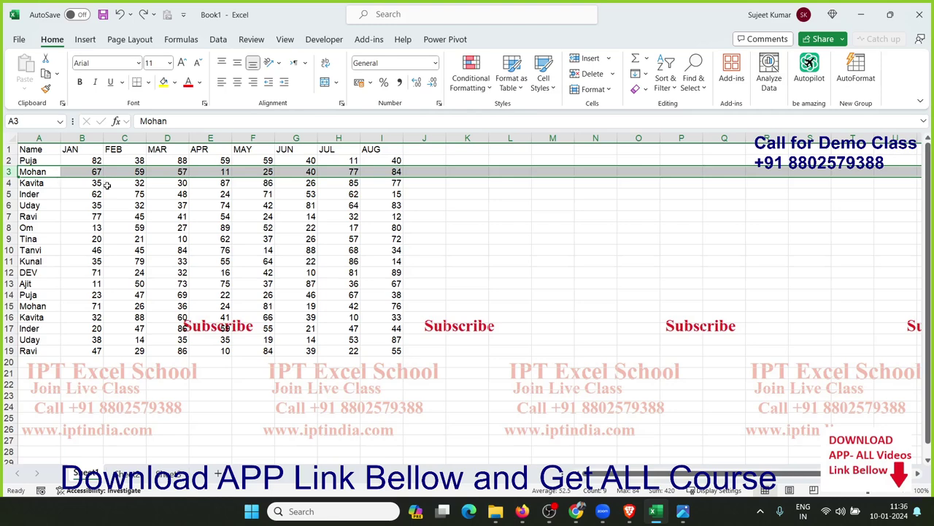
# Dismiss the course advert image and the keyboard shortcut hints.
pyautogui.click(432, 251)
pyautogui.moveTo(656, 511)
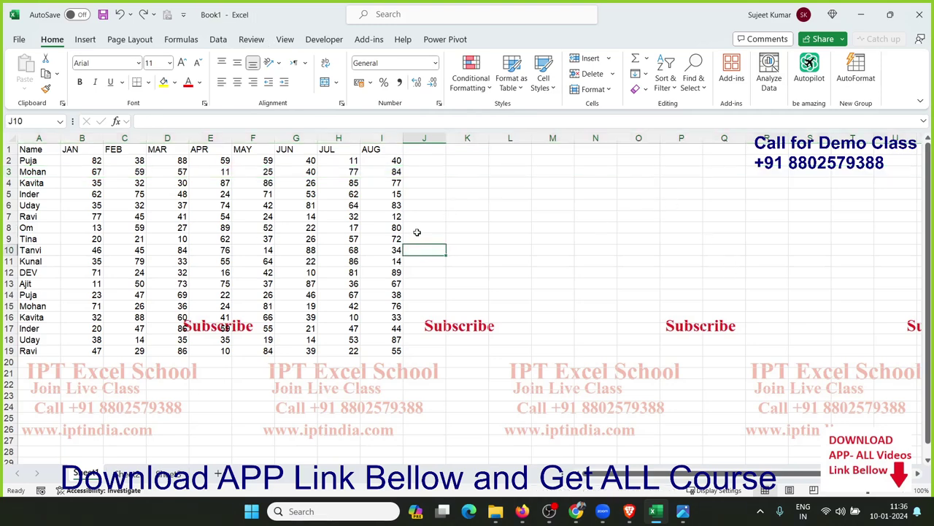
pyautogui.click(685, 517)
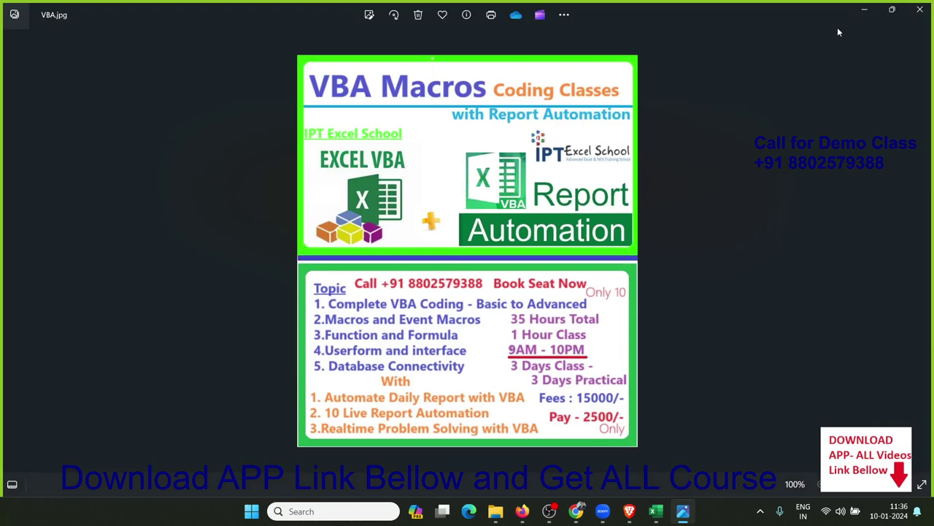
pyautogui.click(864, 14)
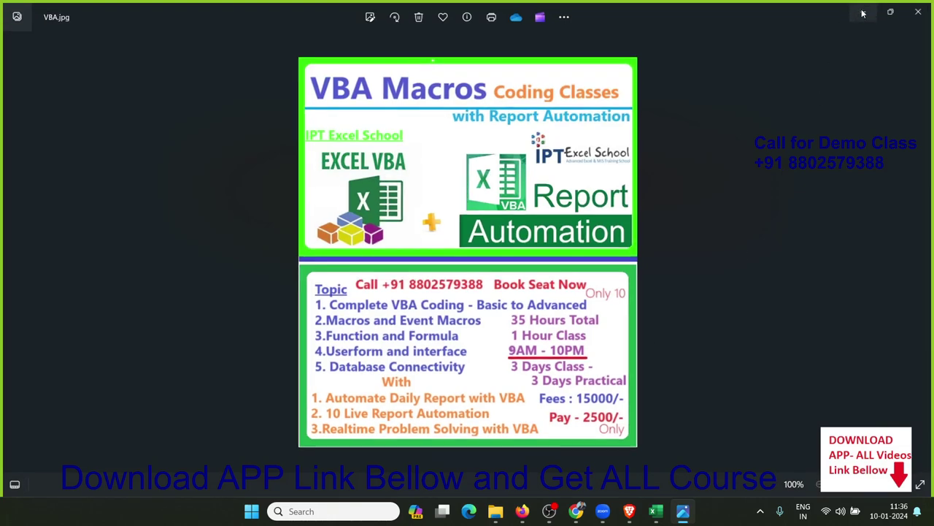
pyautogui.click(210, 250)
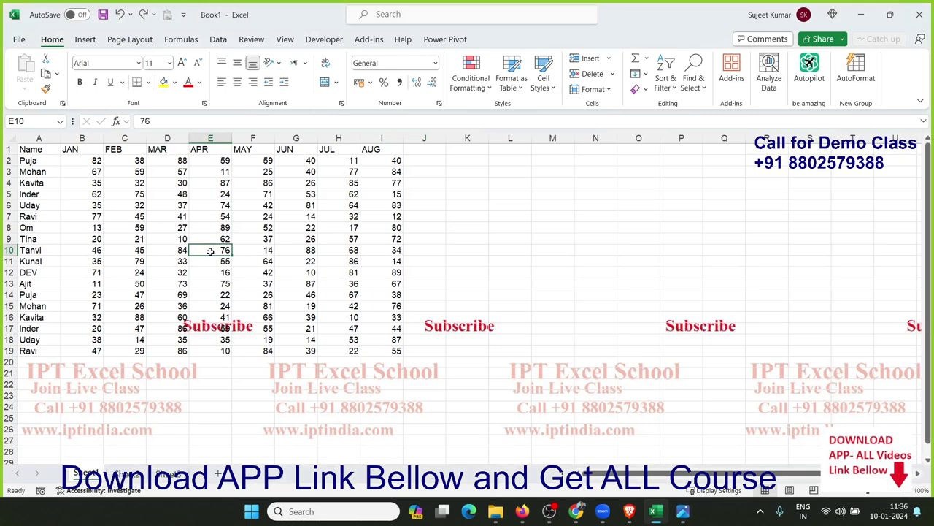
pyautogui.press('alt')
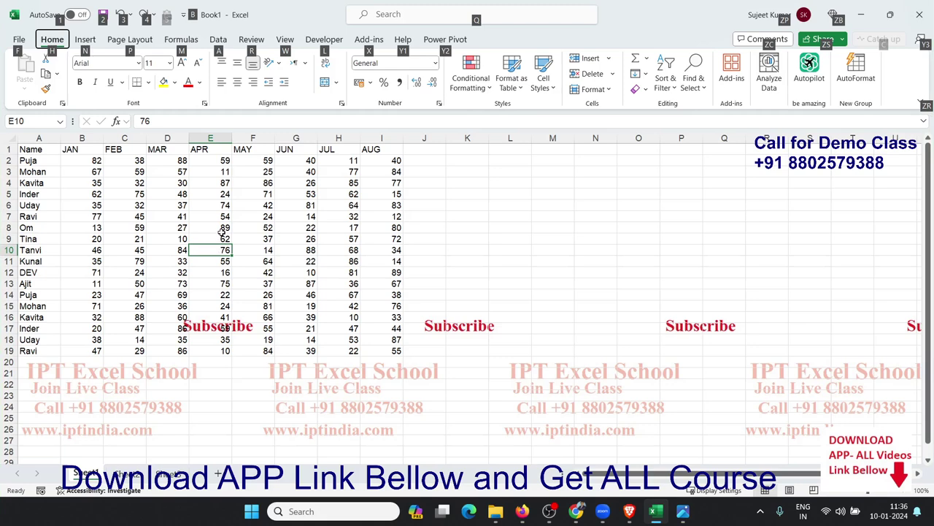
pyautogui.click(286, 250)
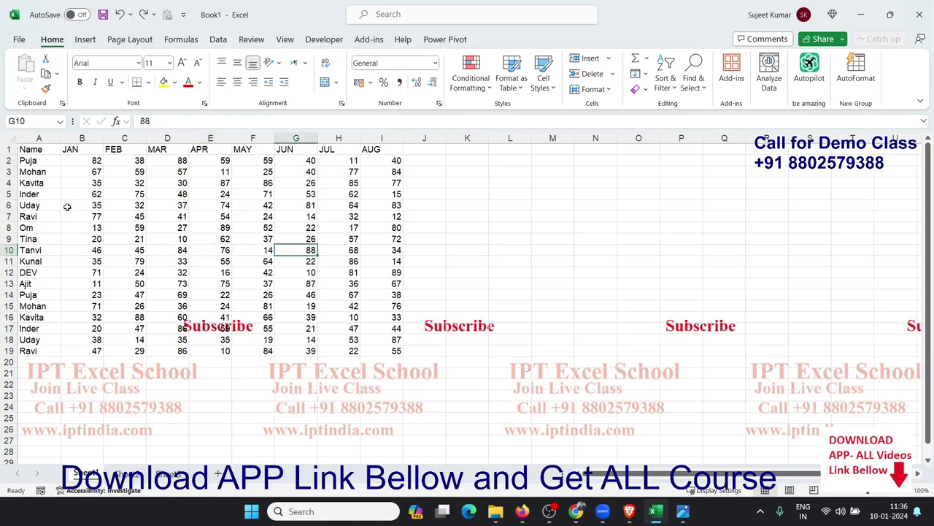
# Insert an entire blank row above Puja in row 2.
pyautogui.click(46, 170)
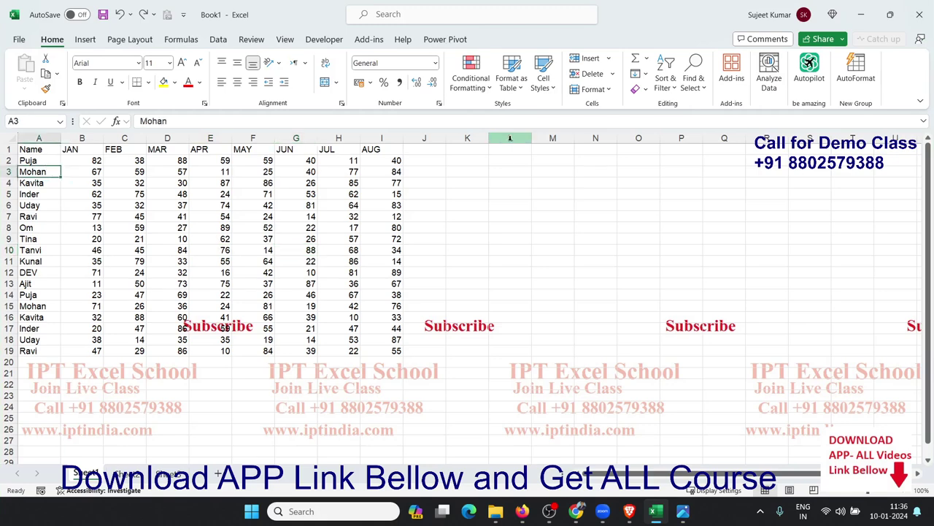
pyautogui.press('Up')
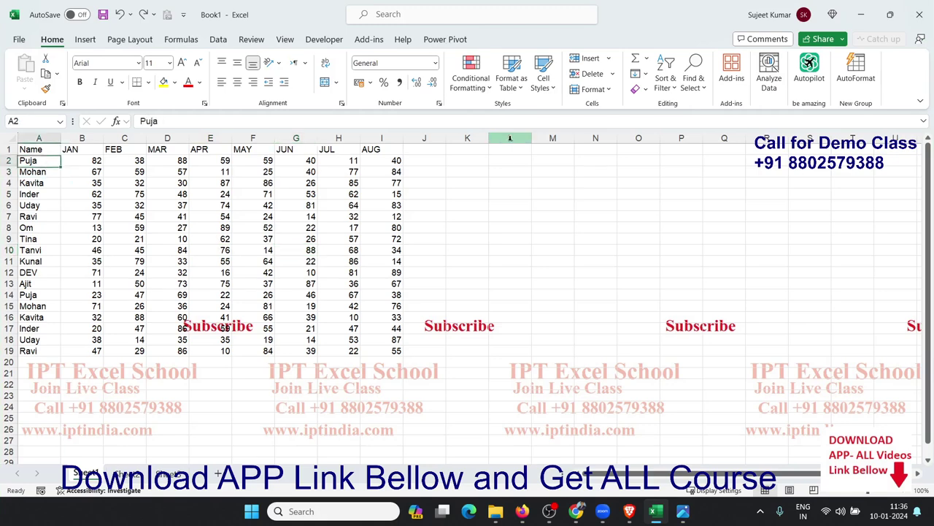
pyautogui.press('Up')
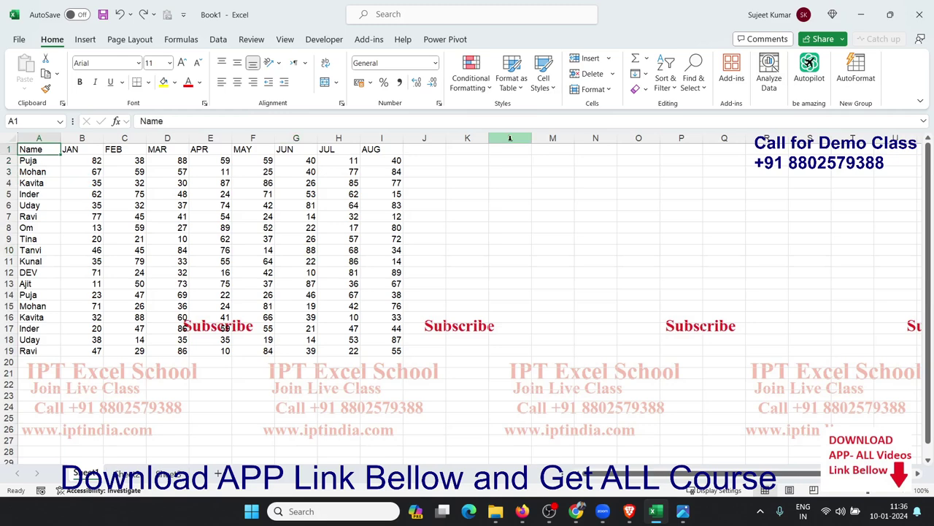
pyautogui.click(27, 163)
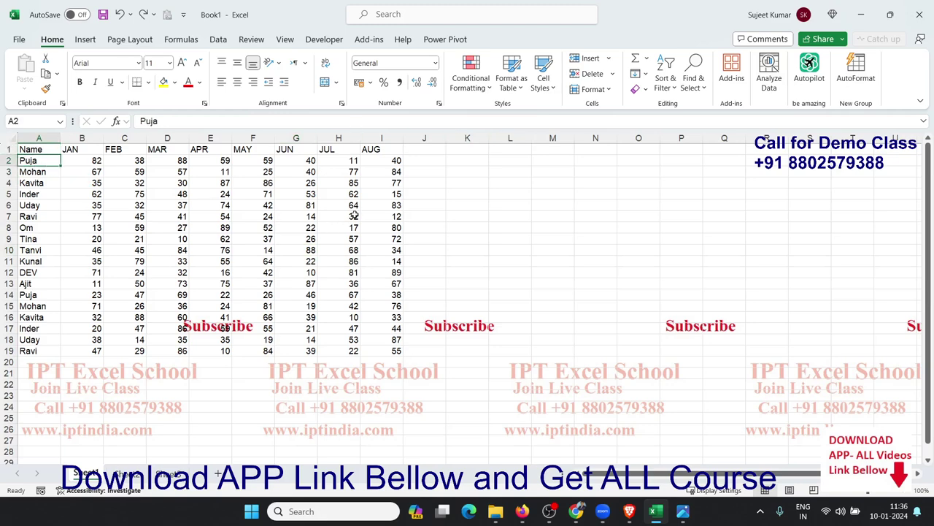
pyautogui.hotkey('ctrl', 'shift', '+')
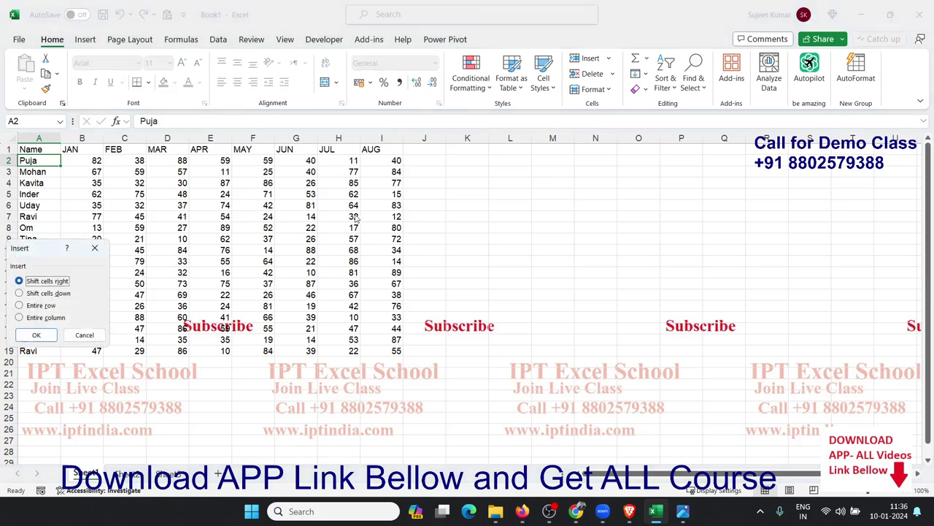
pyautogui.press('Down')
pyautogui.press('Down')
pyautogui.press('Return')
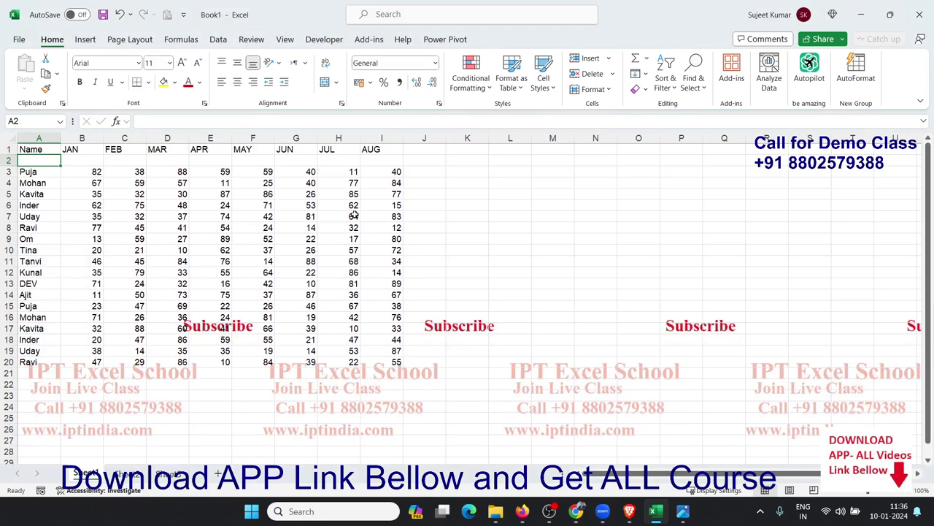
# Insert entire blank rows above Mohan and Kavita, then undo the inserted rows.
pyautogui.press('Down')
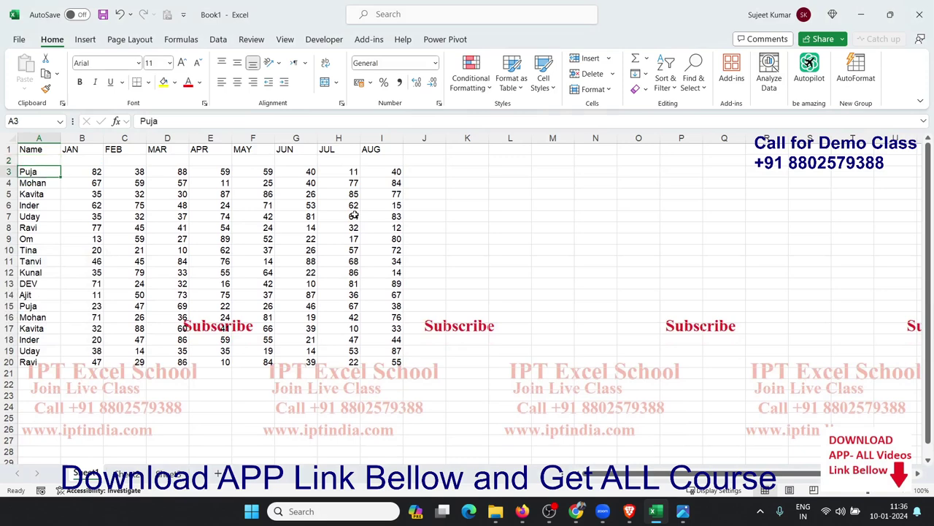
pyautogui.press('Down')
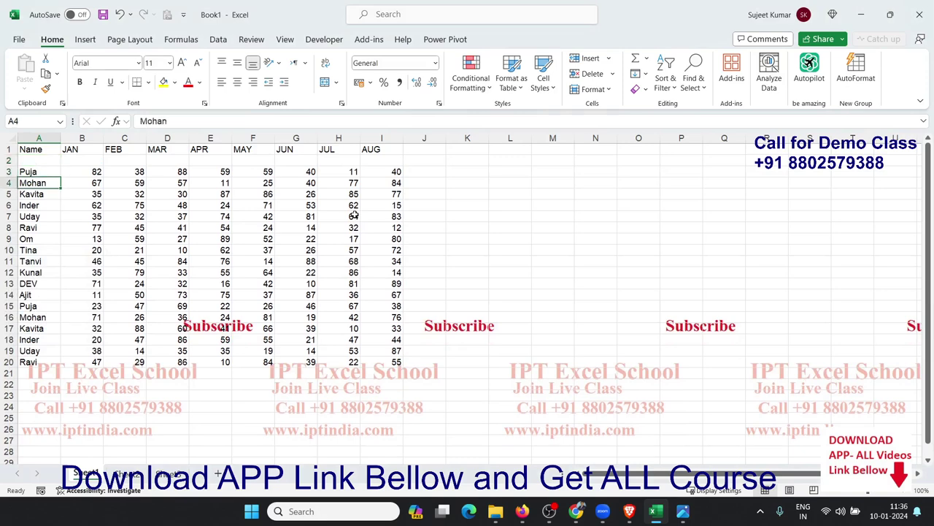
pyautogui.hotkey('ctrl', 'shift', '+')
pyautogui.press('Down')
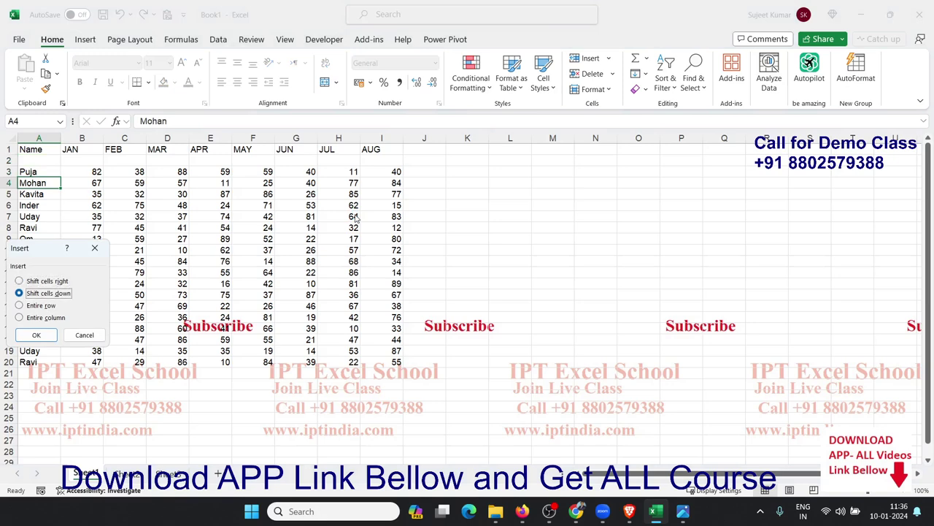
pyautogui.press('Down')
pyautogui.press('Return')
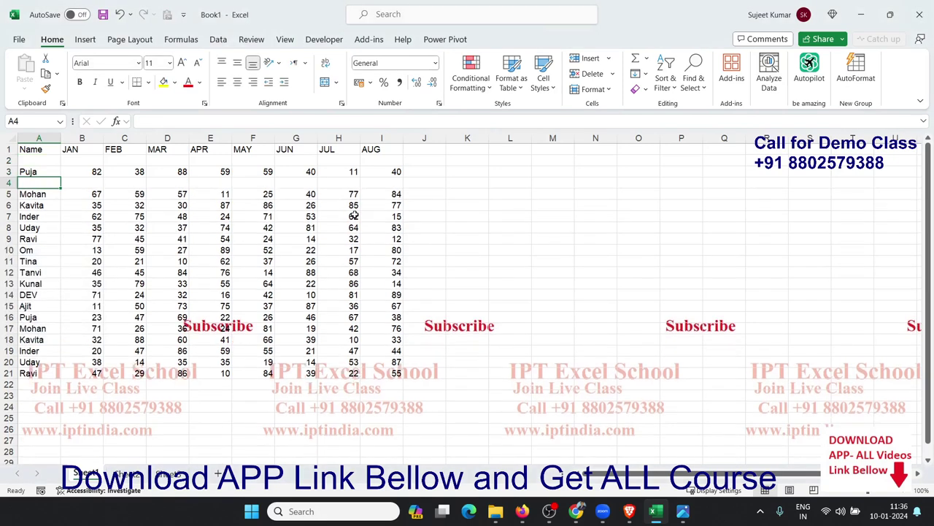
pyautogui.press('Down')
pyautogui.press('Down')
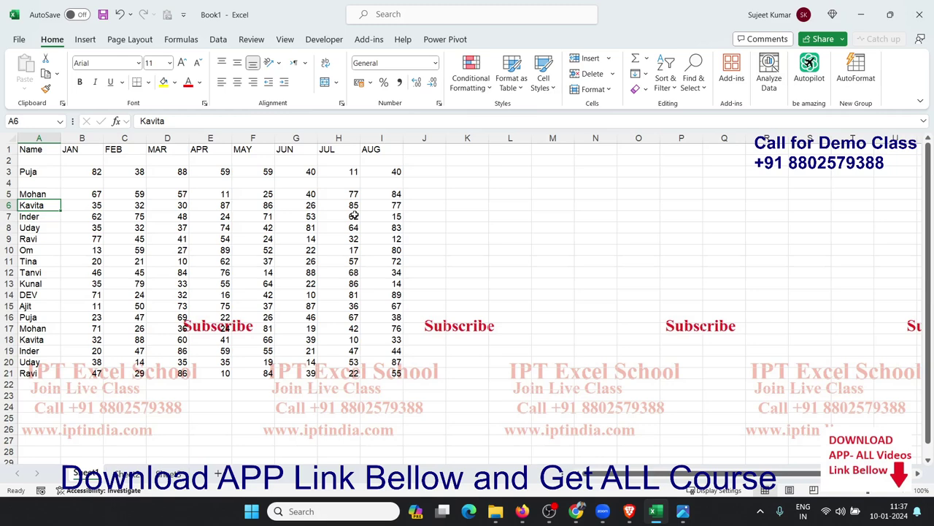
pyautogui.hotkey('ctrl', 'shift', '+')
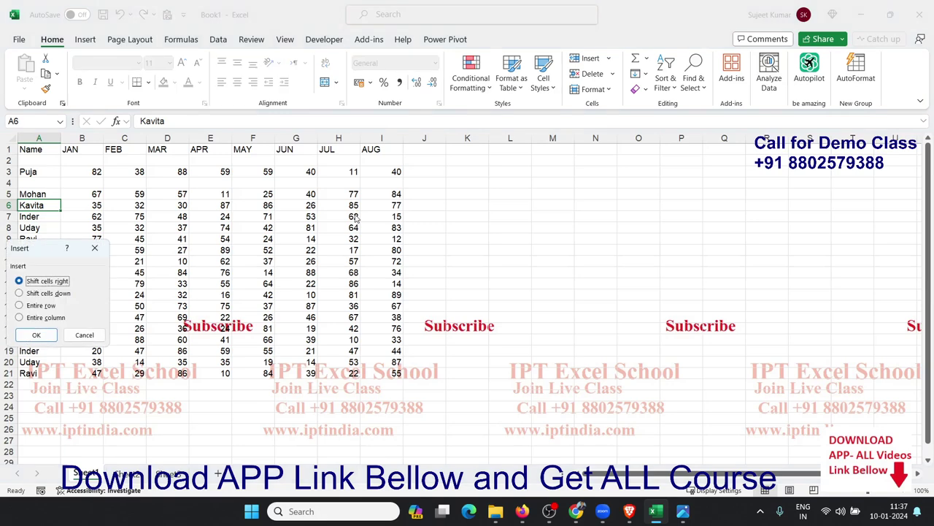
pyautogui.press('Down')
pyautogui.press('Down')
pyautogui.press('Return')
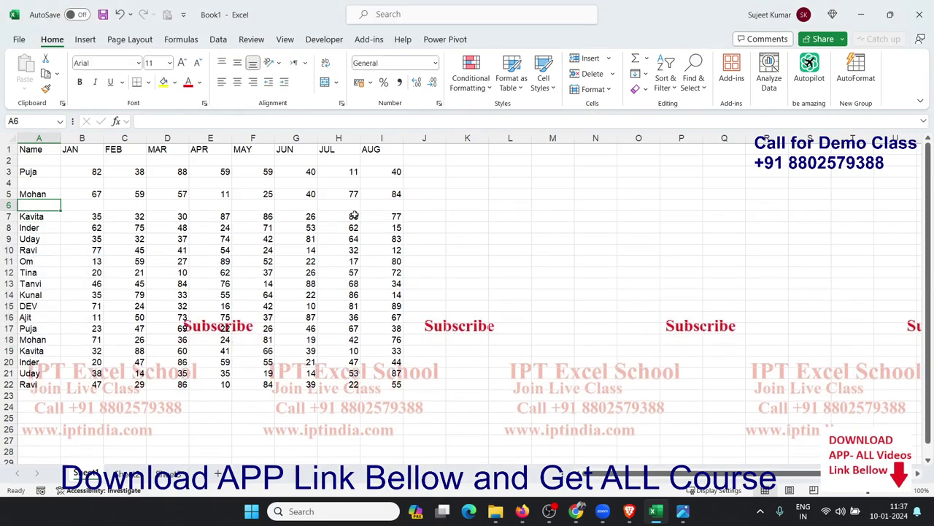
pyautogui.hotkey('ctrl', 'z')
pyautogui.hotkey('ctrl', 'z')
pyautogui.hotkey('ctrl', 'z')
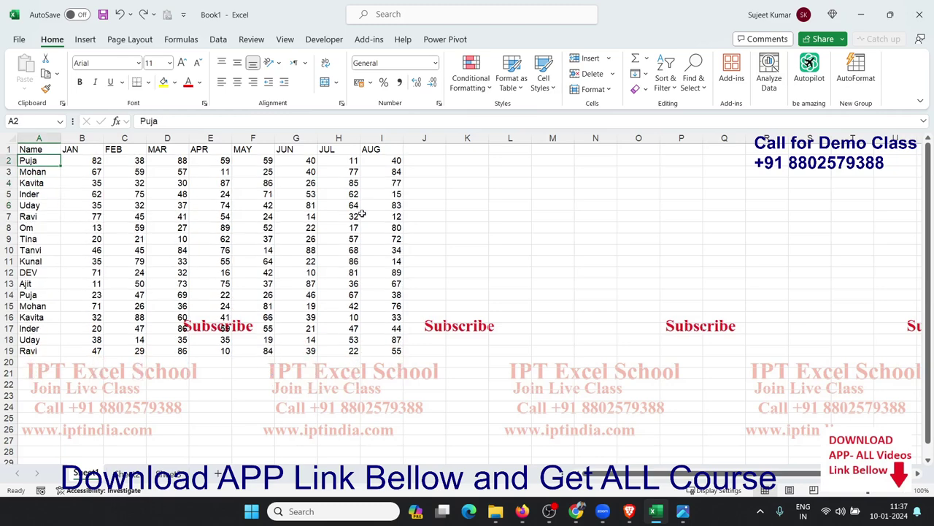
# Open the VBA editor, snap it left of the workbook, and adjust the split.
pyautogui.click(324, 39)
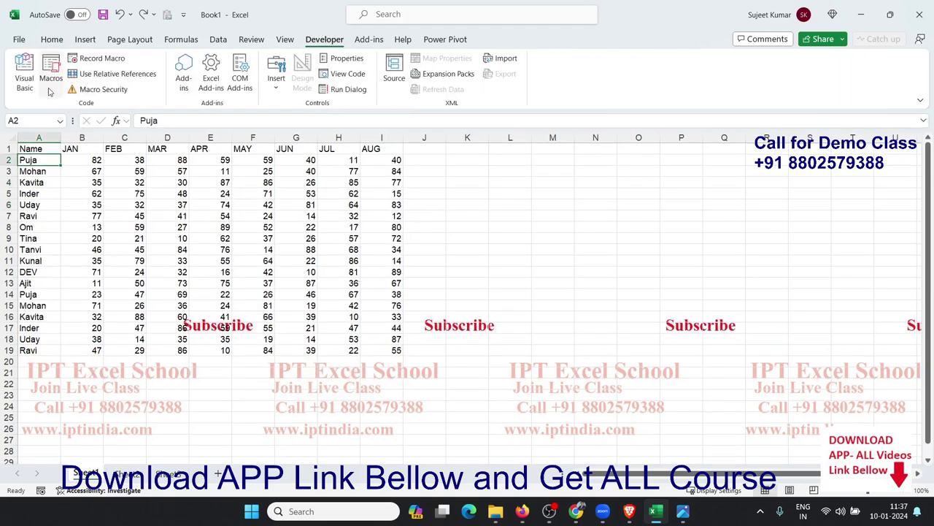
pyautogui.click(26, 81)
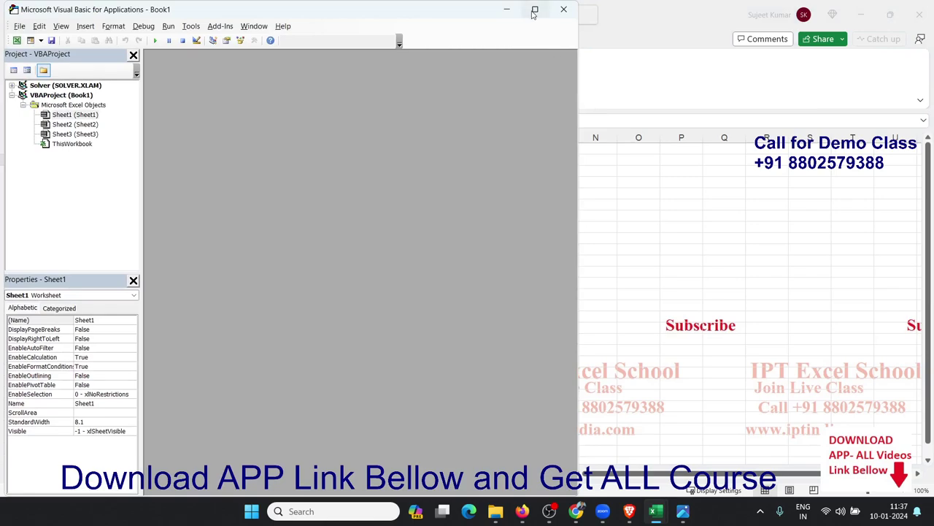
pyautogui.moveTo(534, 10)
pyautogui.click(484, 43)
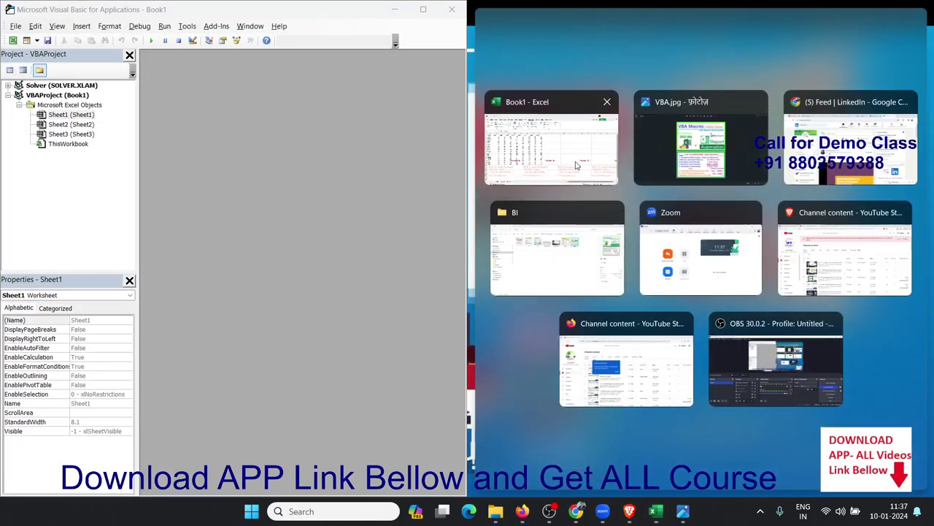
pyautogui.click(578, 166)
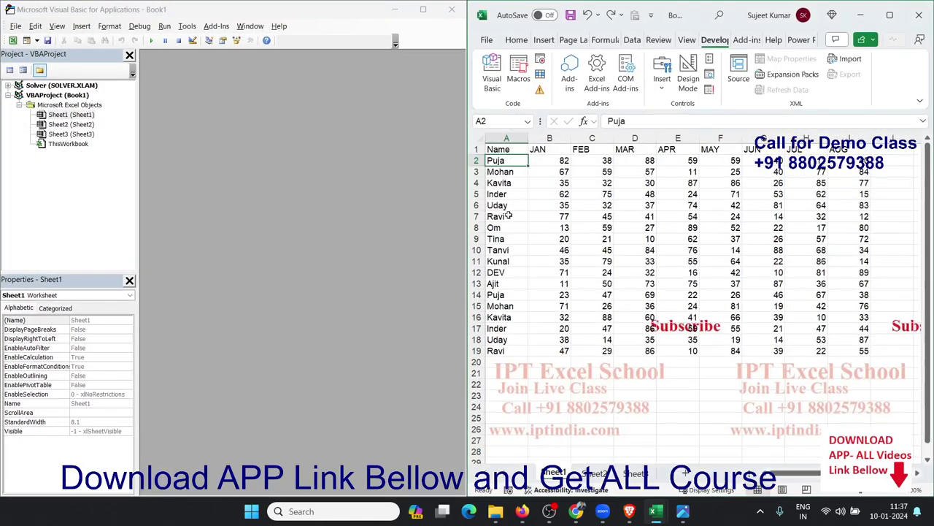
pyautogui.moveTo(467, 234); pyautogui.dragTo(513, 226)
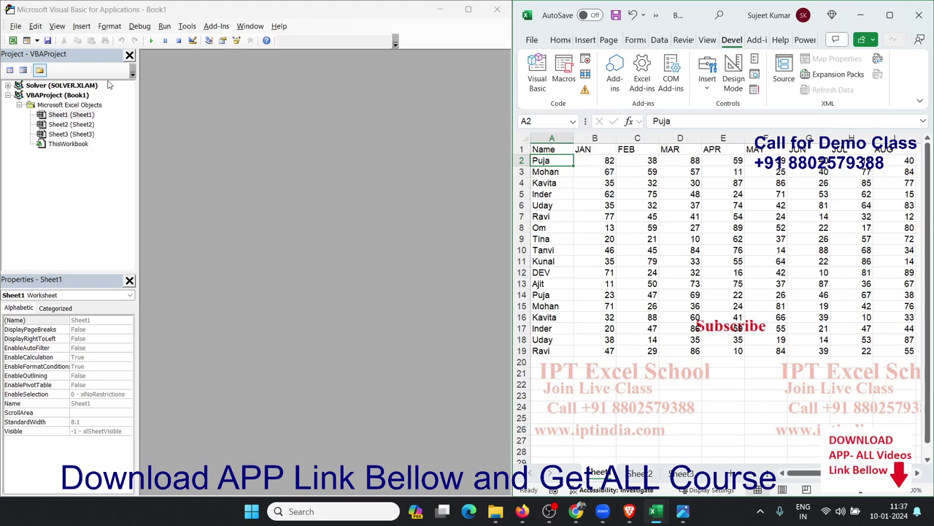
pyautogui.click(81, 26)
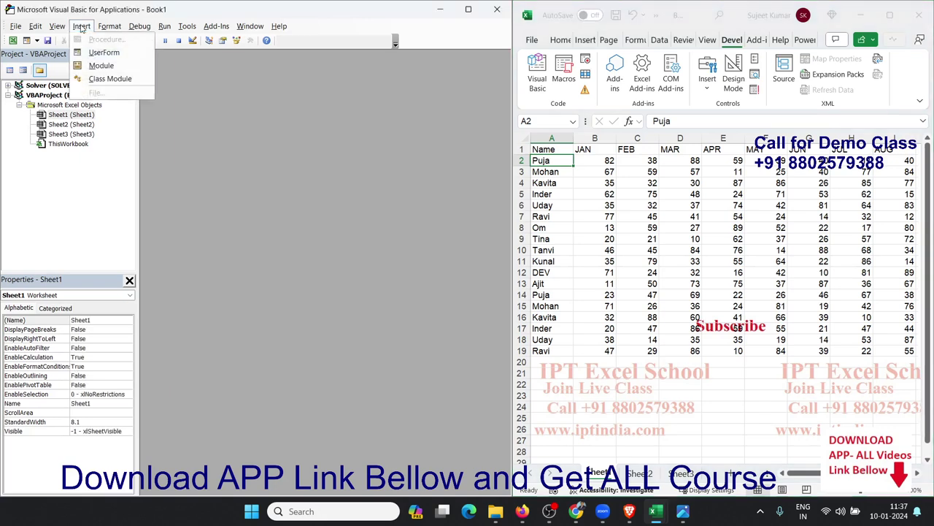
# Insert Module1 with a Sub sam_6() macro declaring Dim lr As Long.
pyautogui.click(91, 67)
pyautogui.write('S')
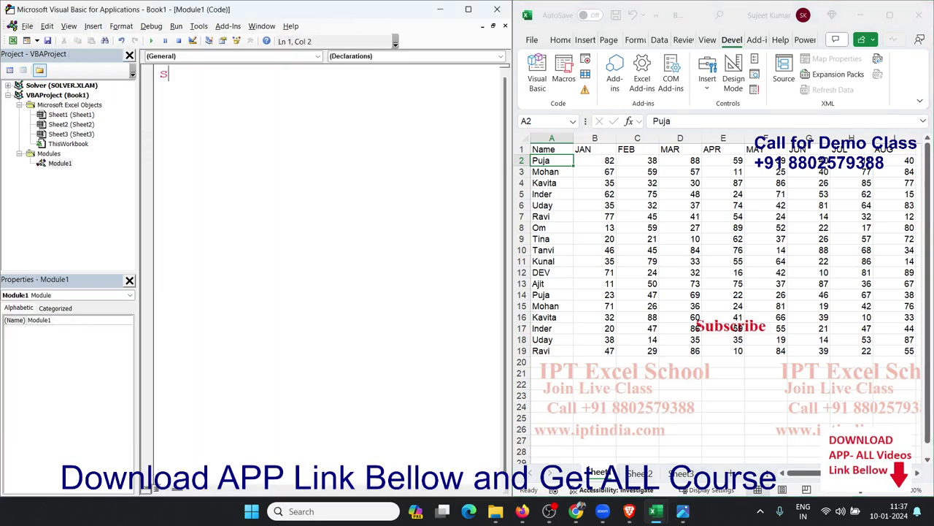
pyautogui.write('ub sam')
pyautogui.write('_6')
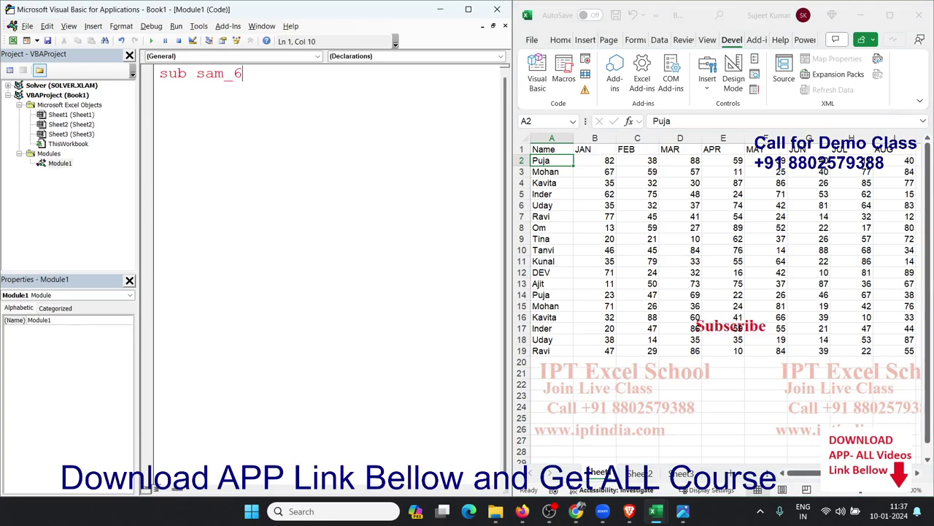
pyautogui.write('()')
pyautogui.press('Return')
pyautogui.press('Return')
pyautogui.press('Return')
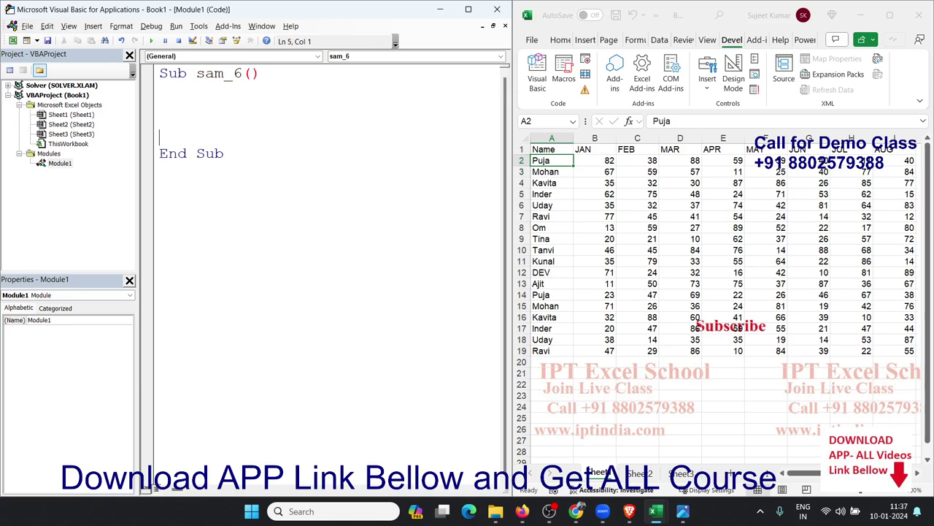
pyautogui.press('Up')
pyautogui.press('Up')
pyautogui.press('Return')
pyautogui.press('Return')
pyautogui.press('Return')
pyautogui.press('Up')
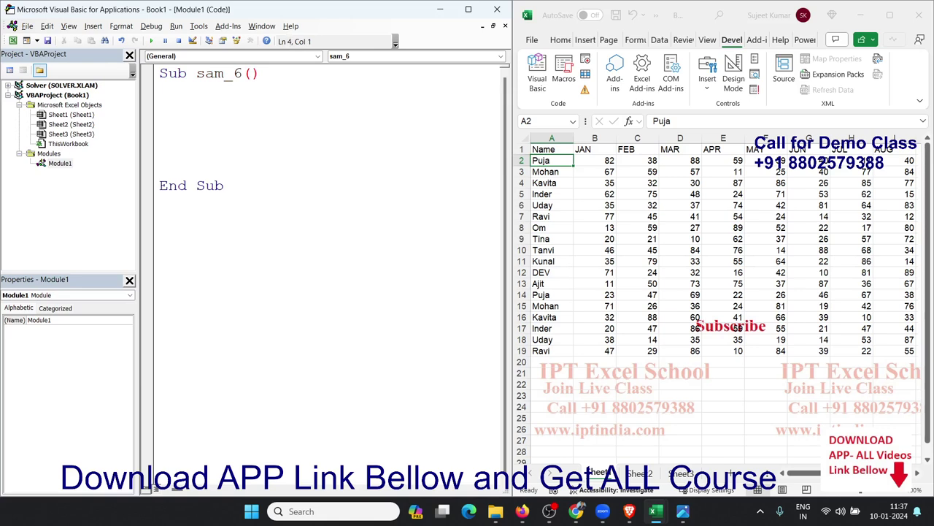
pyautogui.press('Up')
pyautogui.write('dim ')
pyautogui.write('r as ')
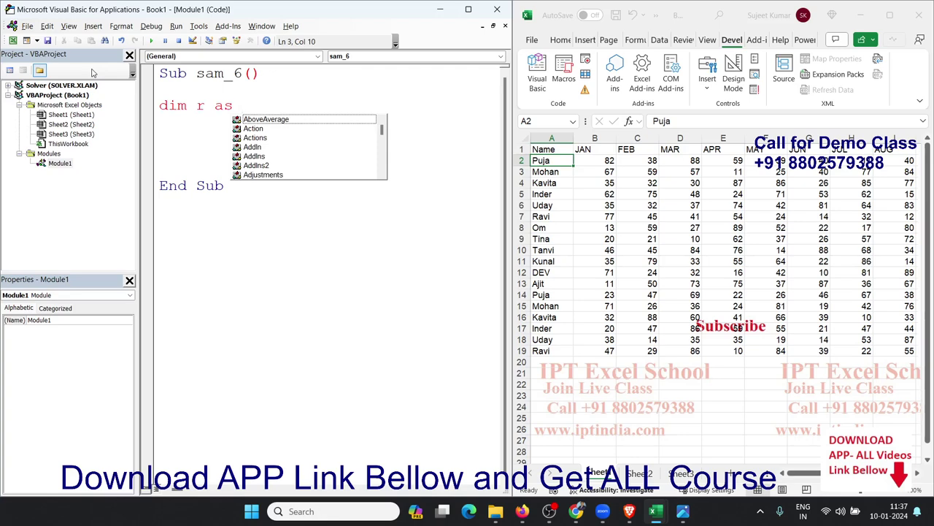
pyautogui.write('lo')
pyautogui.press('BackSpace')
pyautogui.press('BackSpace')
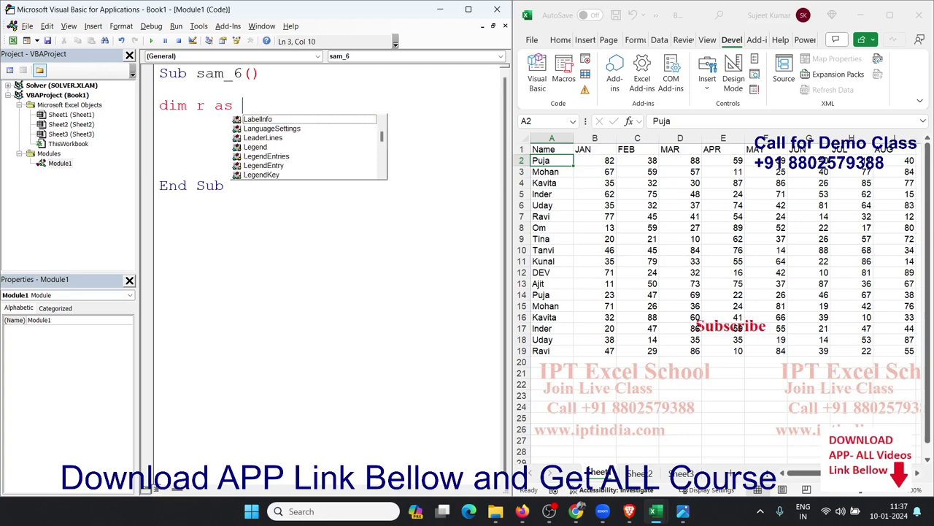
pyautogui.press('BackSpace')
pyautogui.press('BackSpace')
pyautogui.press('BackSpace')
pyautogui.press('BackSpace')
pyautogui.write('lr')
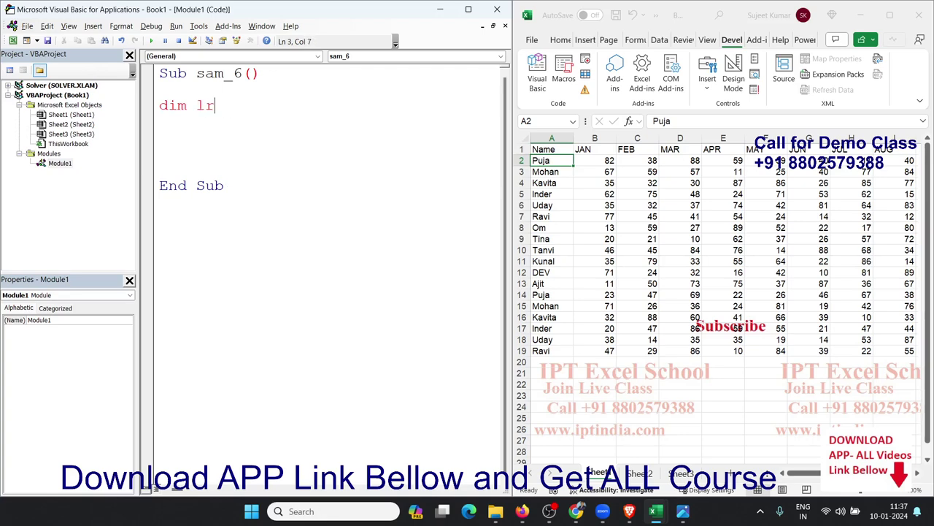
pyautogui.write(' as long')
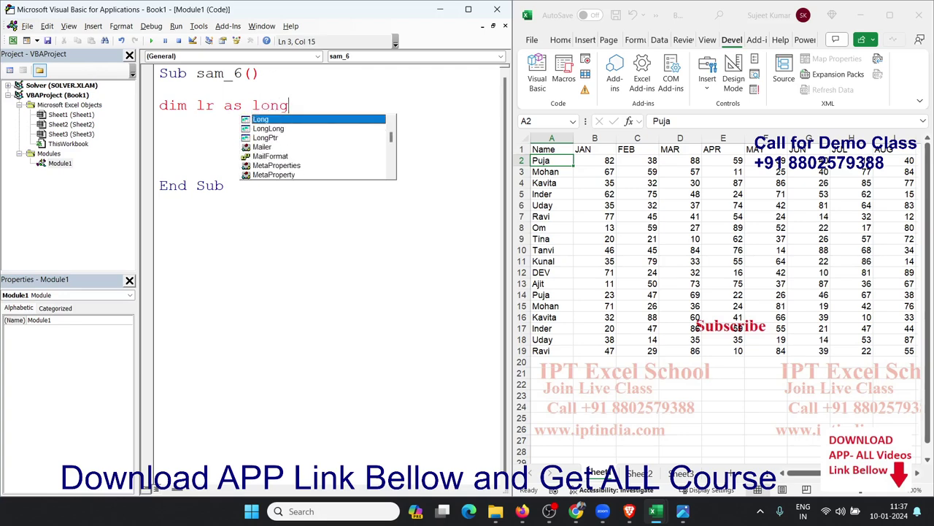
pyautogui.press('Return')
pyautogui.press('Return')
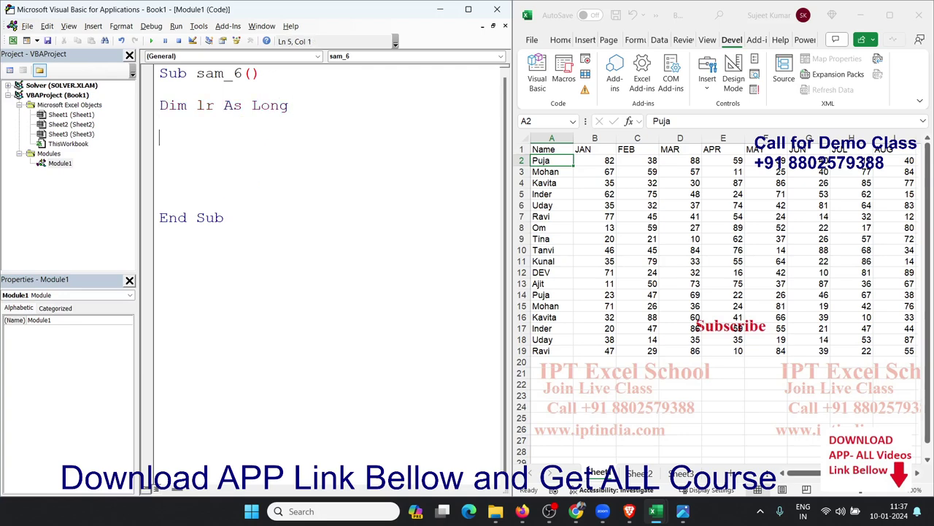
# Add 'lr = Sheet1.UsedRange.Row' and 'MsgBox lr' lines to sam_6.
pyautogui.write('l')
pyautogui.write('r=')
pyautogui.write('sh')
pyautogui.write('eet1.')
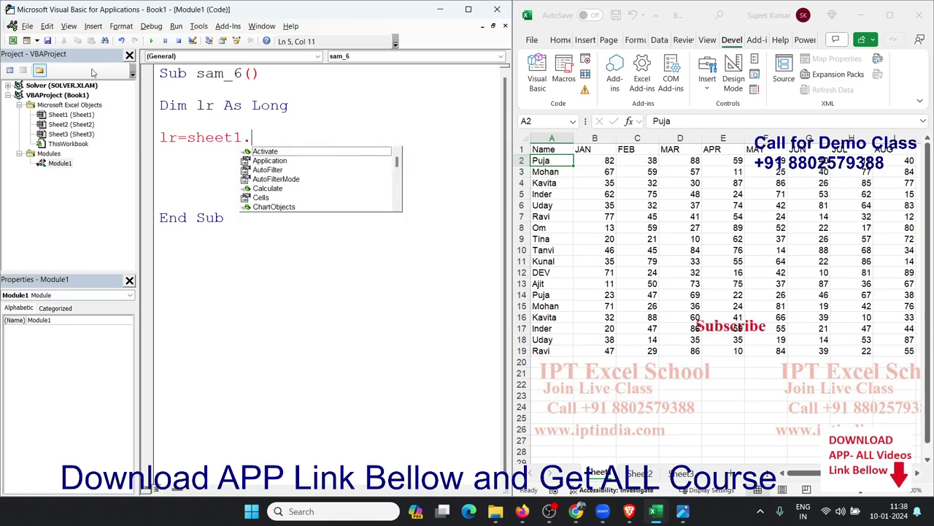
pyautogui.write('us')
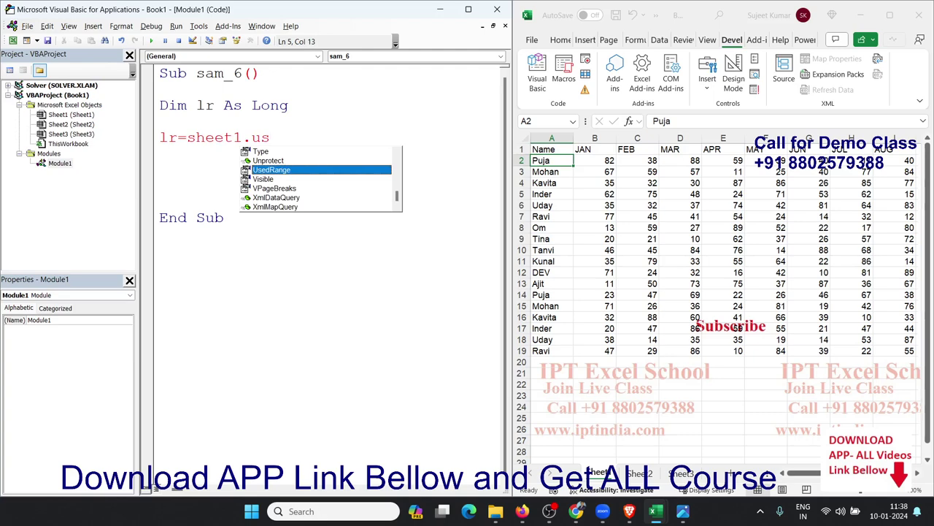
pyautogui.press('Tab')
pyautogui.write('.ro')
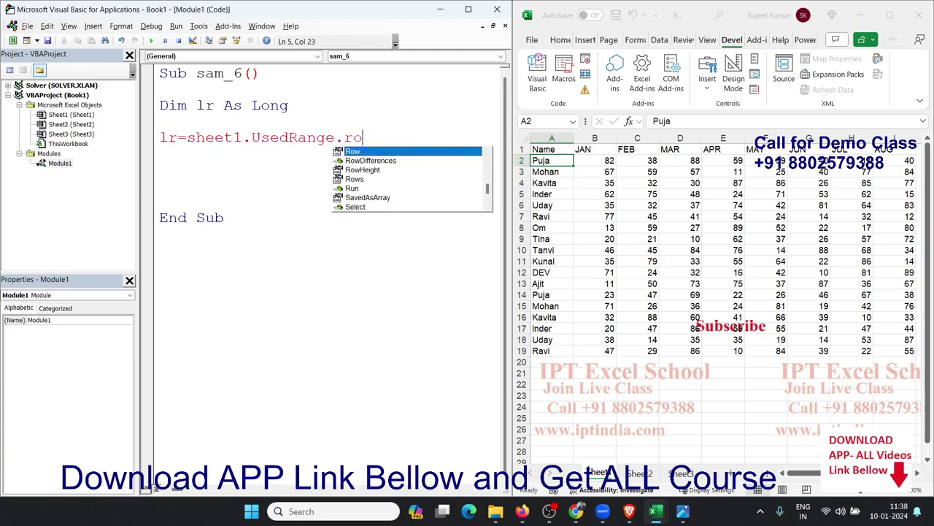
pyautogui.write('w')
pyautogui.click(172, 155)
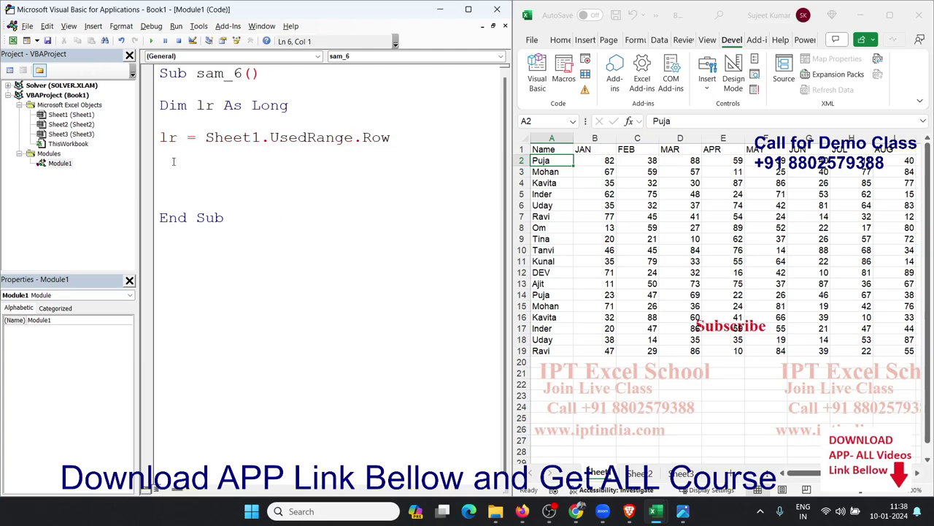
pyautogui.press('Return')
pyautogui.write('msg')
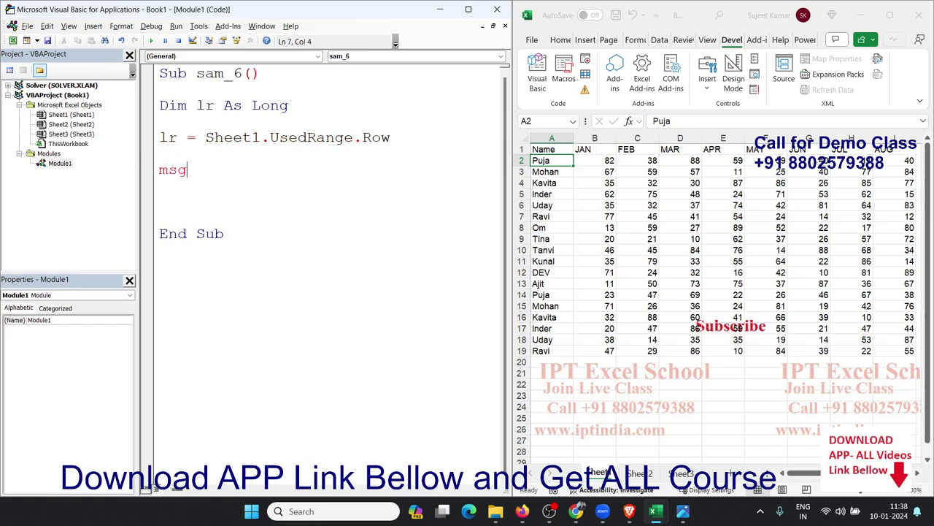
pyautogui.write('box ')
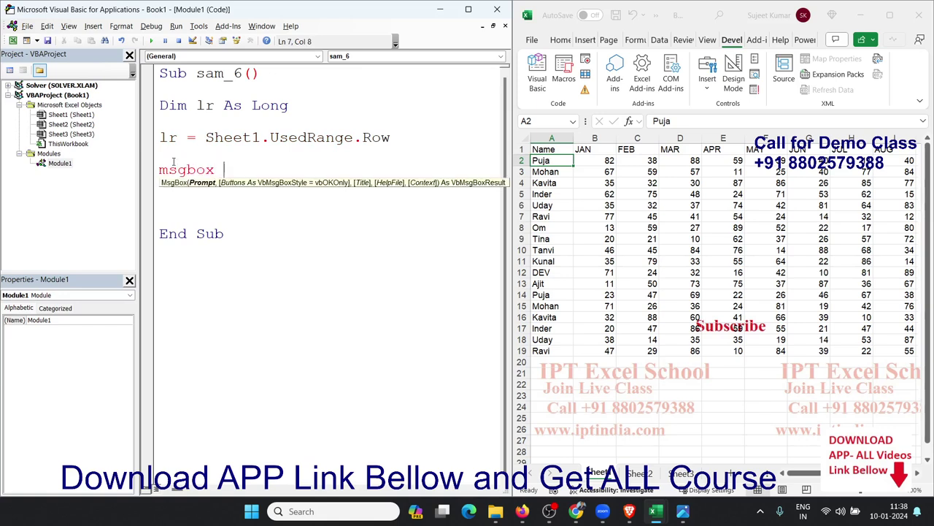
pyautogui.write('lr')
pyautogui.click(238, 153)
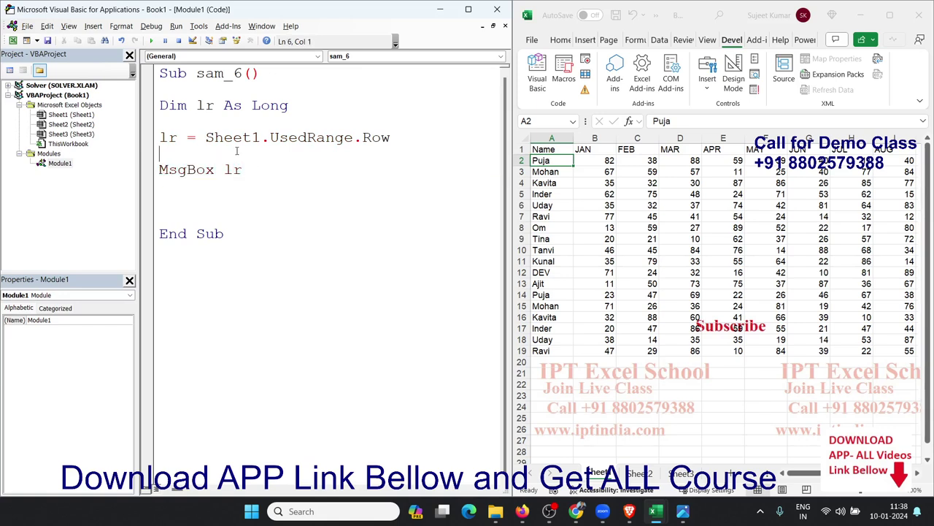
# Run sam_6, confirm it reports 1, then delete the Sheet1.UsedRange.Row expression.
pyautogui.click(151, 41)
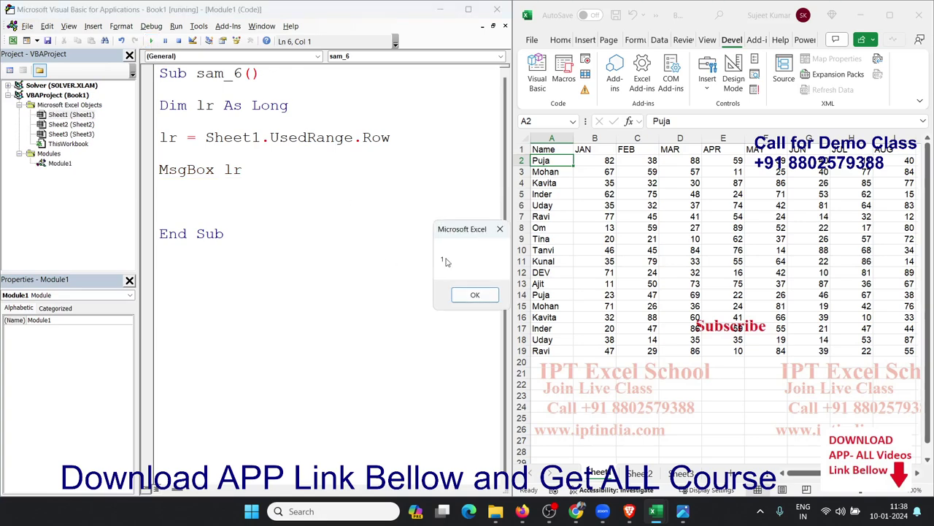
pyautogui.click(473, 294)
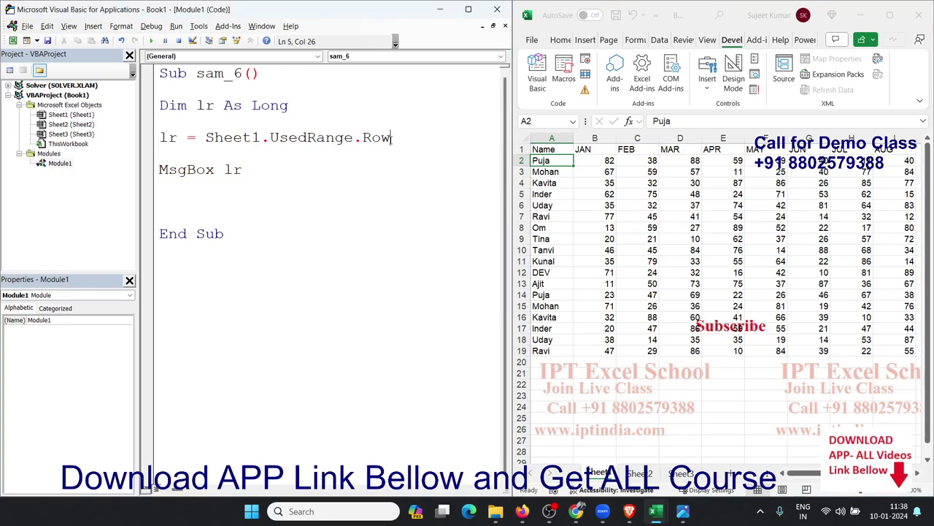
pyautogui.doubleClick(392, 139)
pyautogui.click(394, 139)
pyautogui.doubleClick(394, 140)
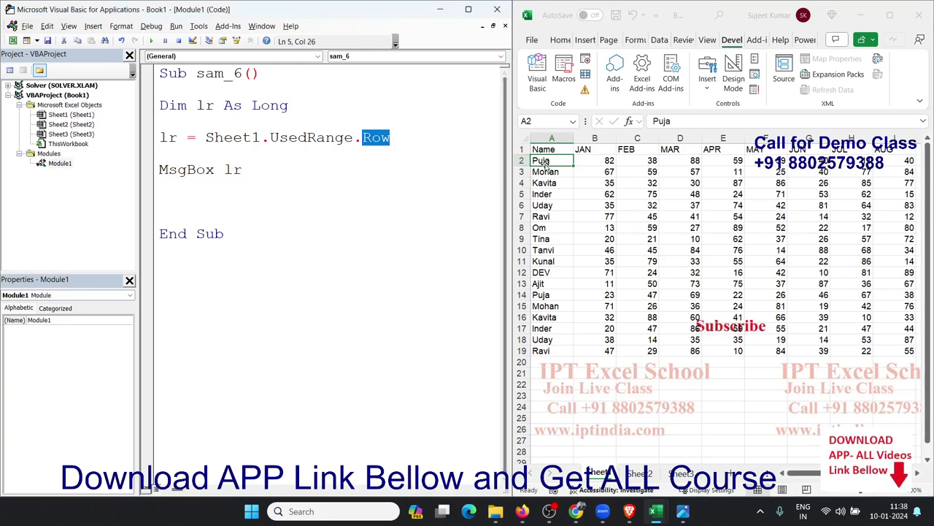
pyautogui.moveTo(399, 140)
pyautogui.mouseDown()
pyautogui.moveTo(241, 127)
pyautogui.moveTo(206, 138)
pyautogui.mouseUp()
pyautogui.press('Delete')
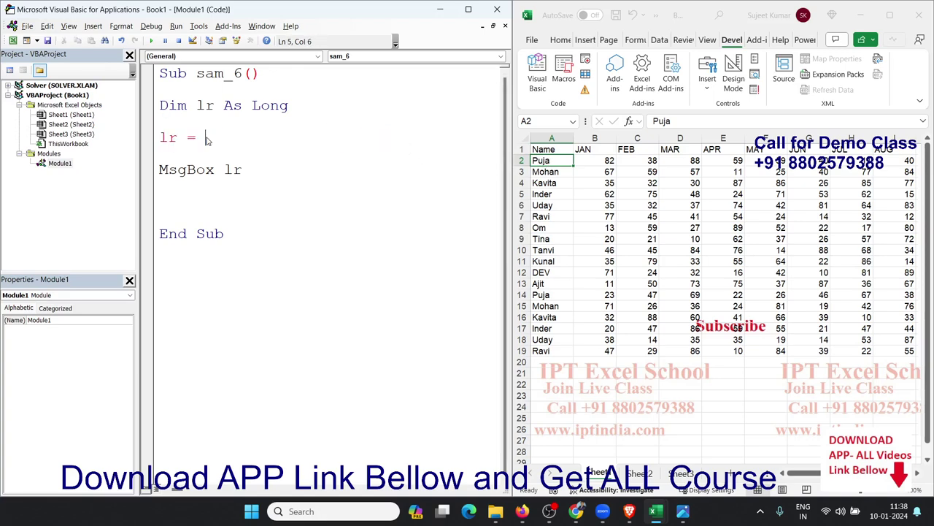
# Begin a range("A assignment, then erase it and return below the declaration.
pyautogui.write('range')
pyautogui.write('("A')
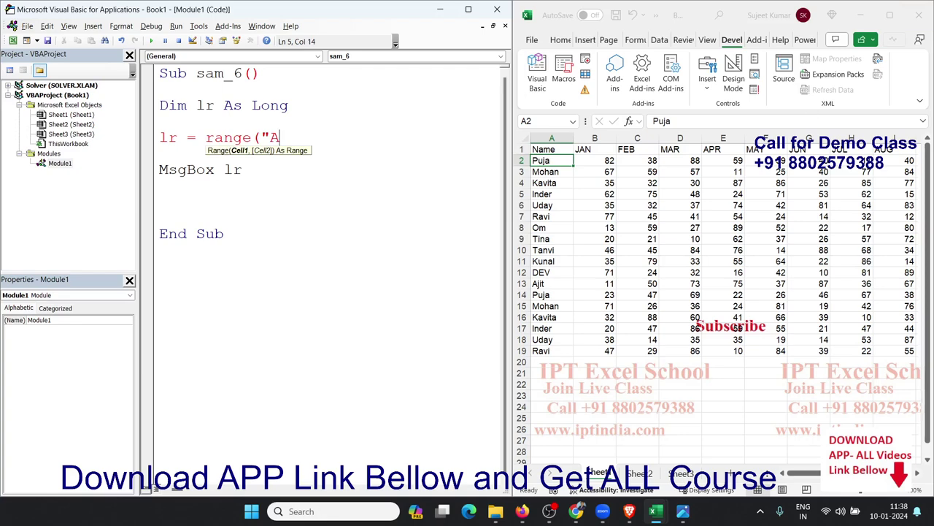
pyautogui.press('Down')
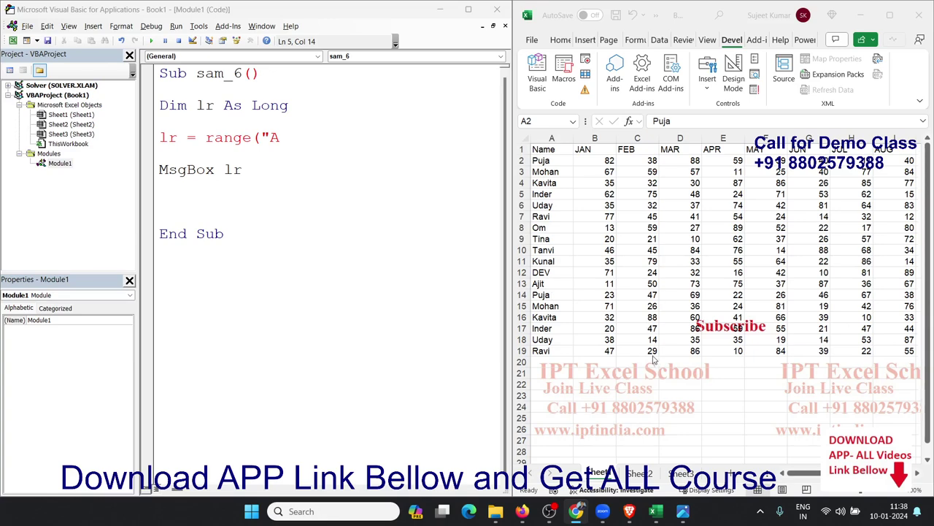
pyautogui.click(298, 136)
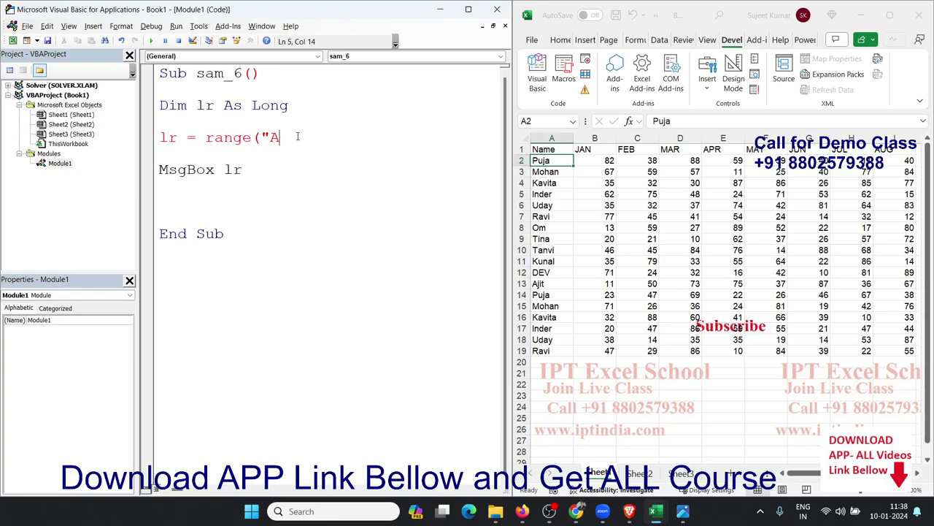
pyautogui.press('BackSpace')
pyautogui.press('BackSpace')
pyautogui.press('BackSpace')
pyautogui.press('BackSpace')
pyautogui.press('BackSpace')
pyautogui.press('BackSpace')
pyautogui.press('BackSpace')
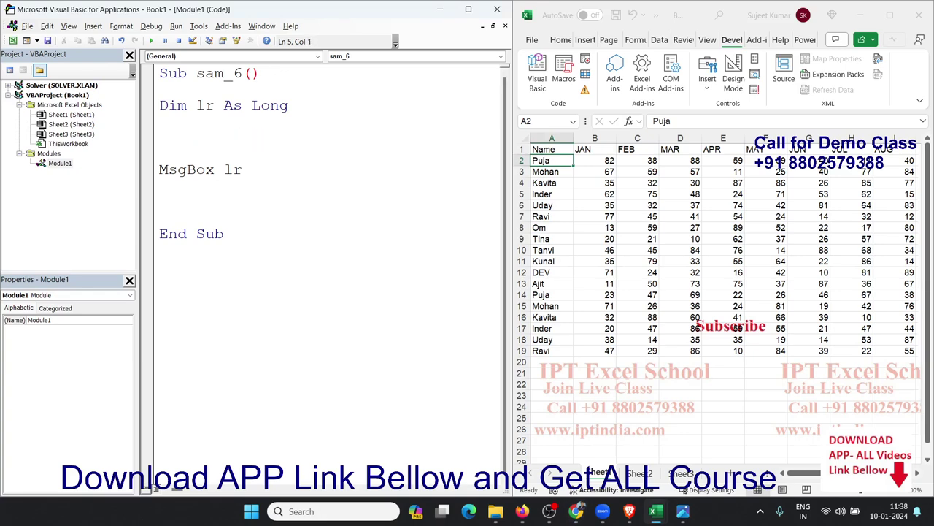
pyautogui.click(159, 121)
# Declare r As Range and add 'Set r = Sheet1.UsedRange.Select'.
pyautogui.write('dim ')
pyautogui.write('r as ')
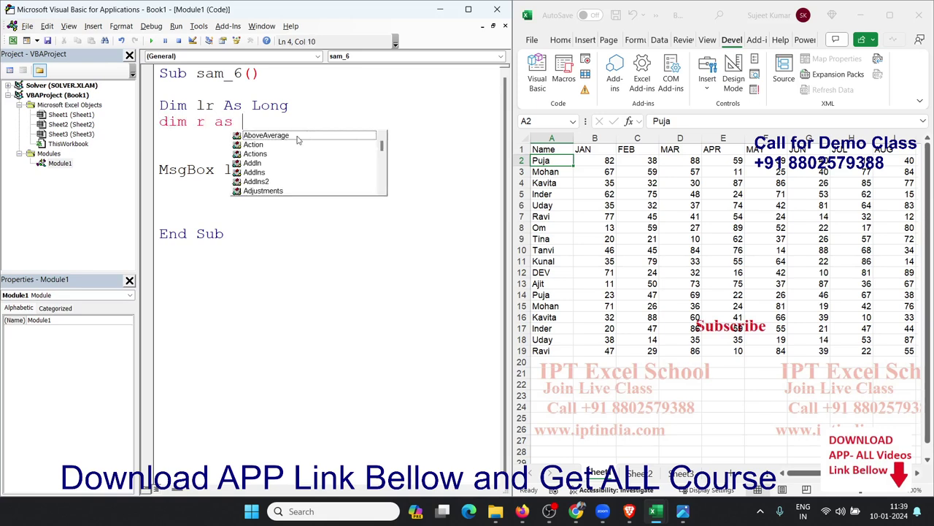
pyautogui.write('rang')
pyautogui.press('Return')
pyautogui.press('Return')
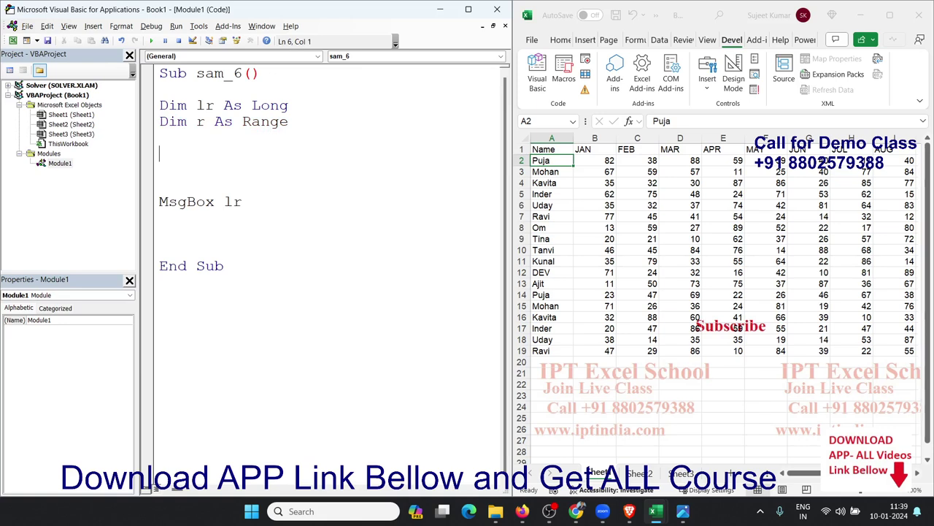
pyautogui.write('set')
pyautogui.write('r')
pyautogui.write('=s')
pyautogui.write('heet1')
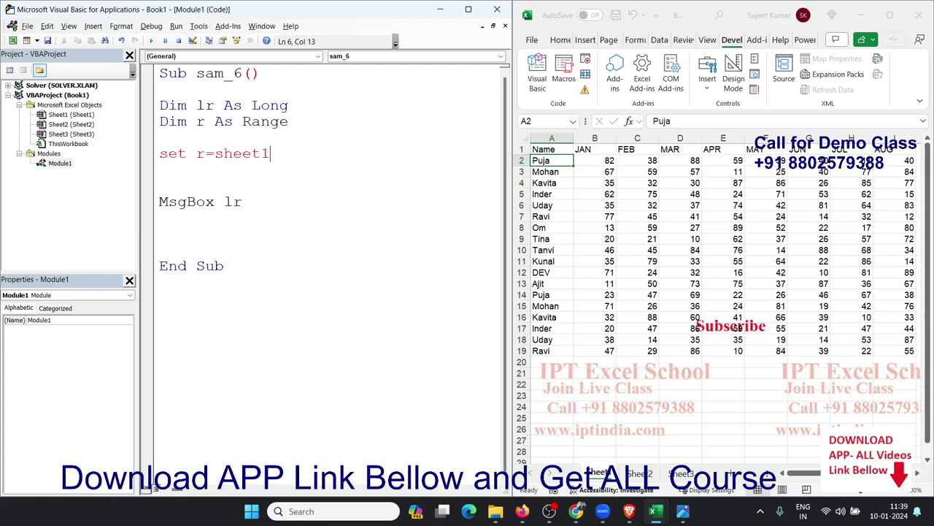
pyautogui.write('.us')
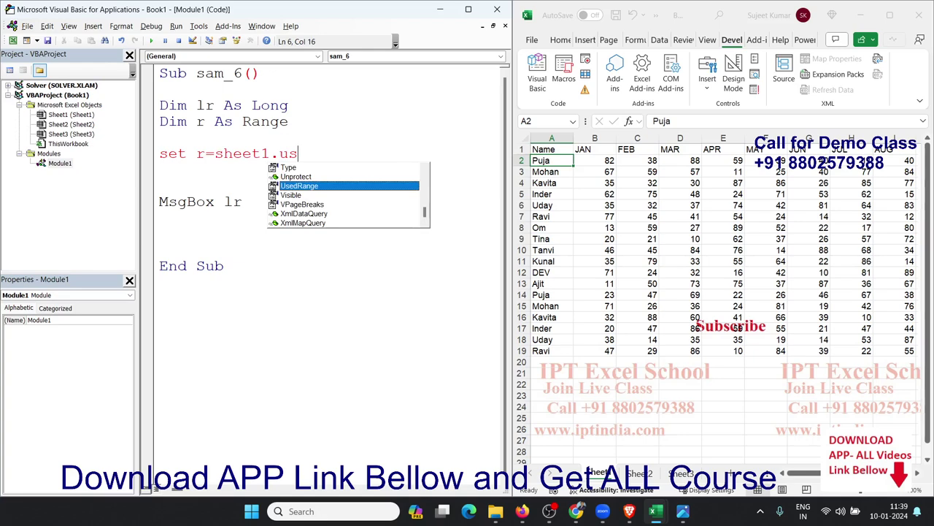
pyautogui.press('Tab')
pyautogui.write('.se')
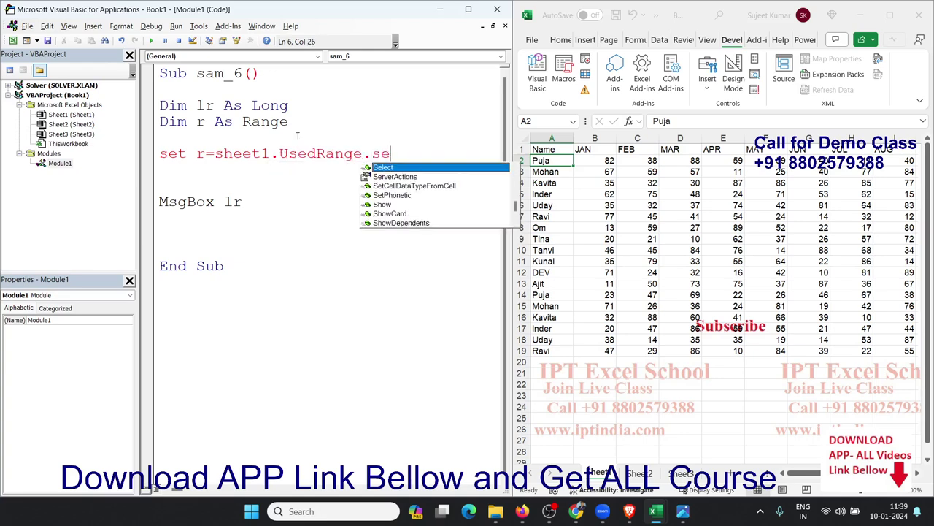
pyautogui.press('Tab')
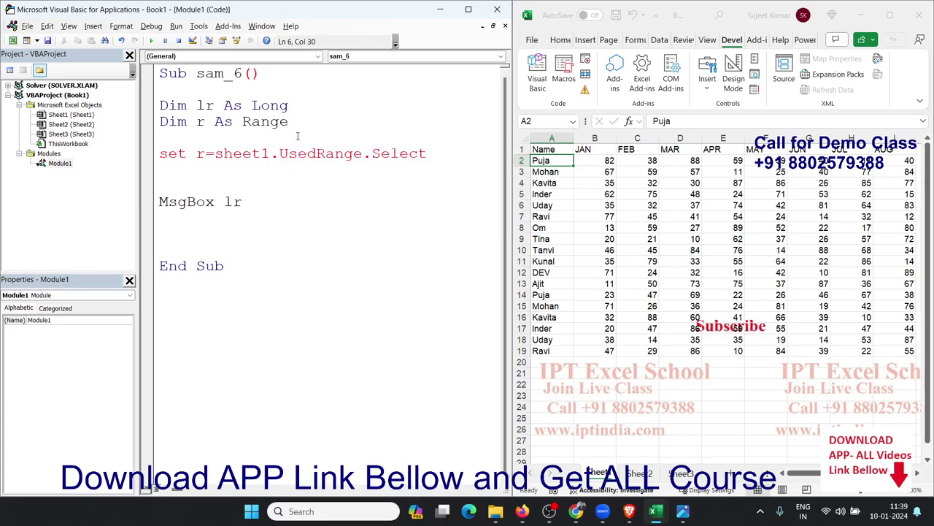
pyautogui.press('Down')
pyautogui.press('Return')
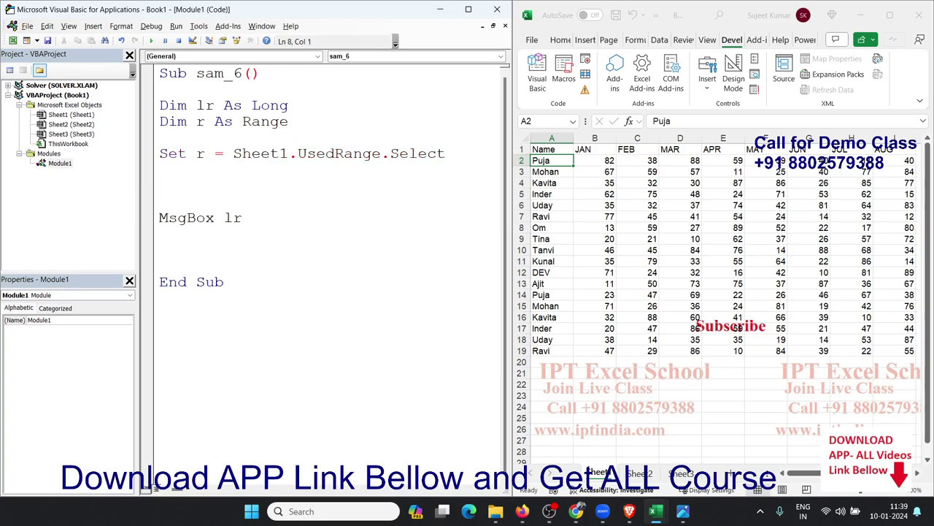
# Add 'lr = r.EntireRow.Count' below the Set statement.
pyautogui.write('l')
pyautogui.write('r=')
pyautogui.write('r.')
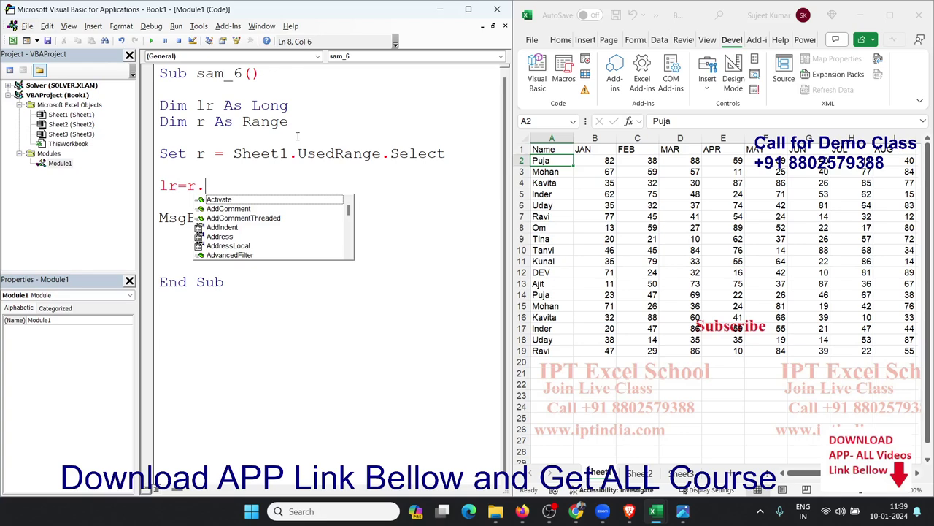
pyautogui.write('en')
pyautogui.press('Down')
pyautogui.press('Down')
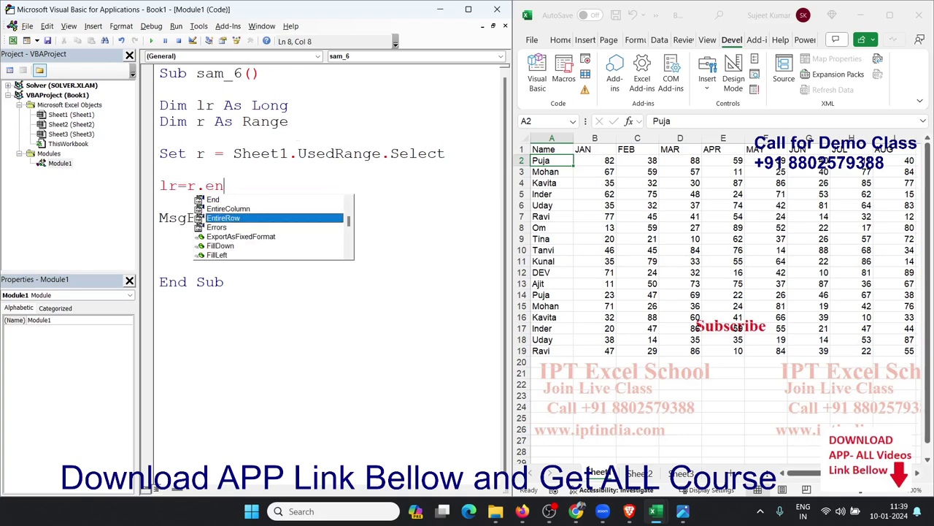
pyautogui.press('Tab')
pyautogui.write('.')
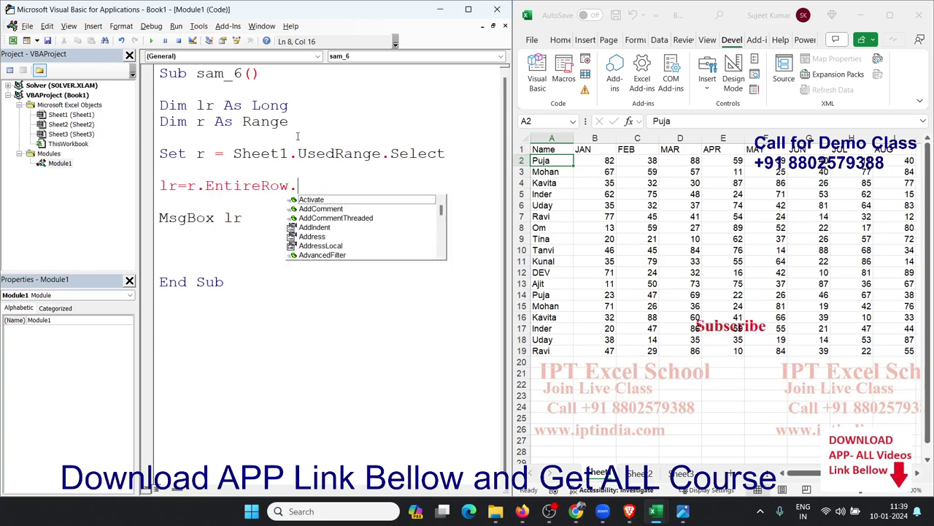
pyautogui.write('cou')
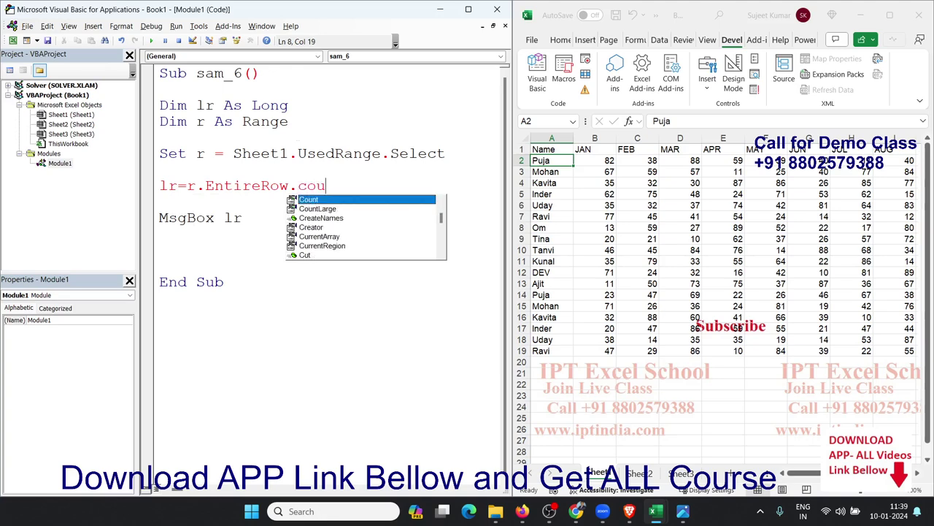
pyautogui.press('Tab')
pyautogui.press('Return')
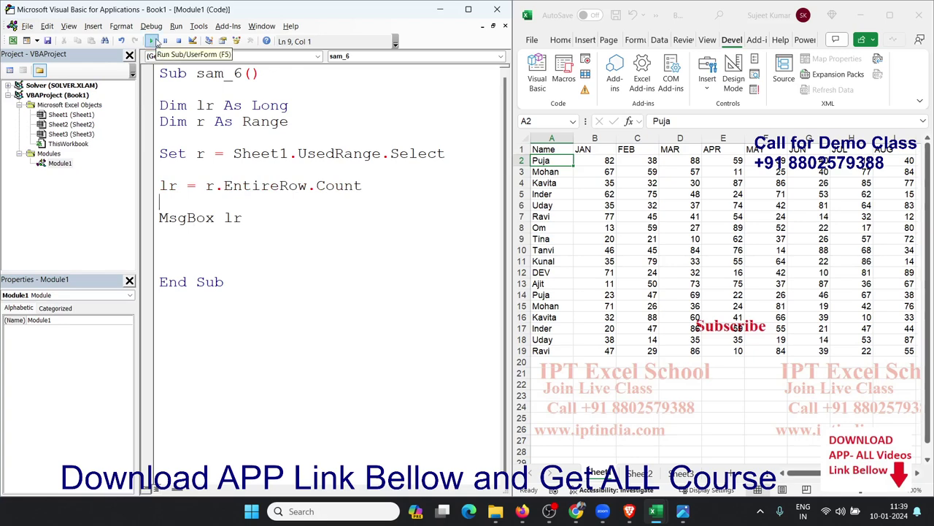
# Remove .Select after error 424, confirm the macro reports 19, then delete the MsgBox lr line.
pyautogui.click(152, 40)
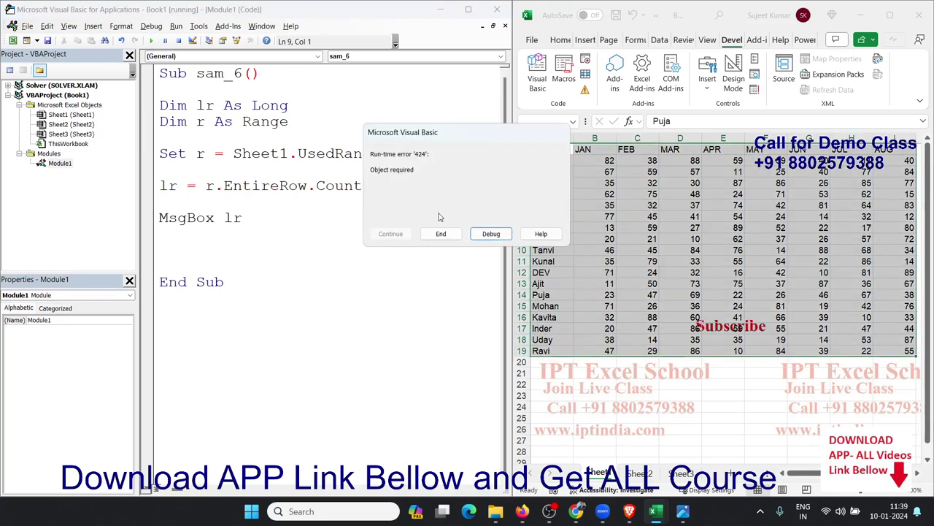
pyautogui.click(491, 234)
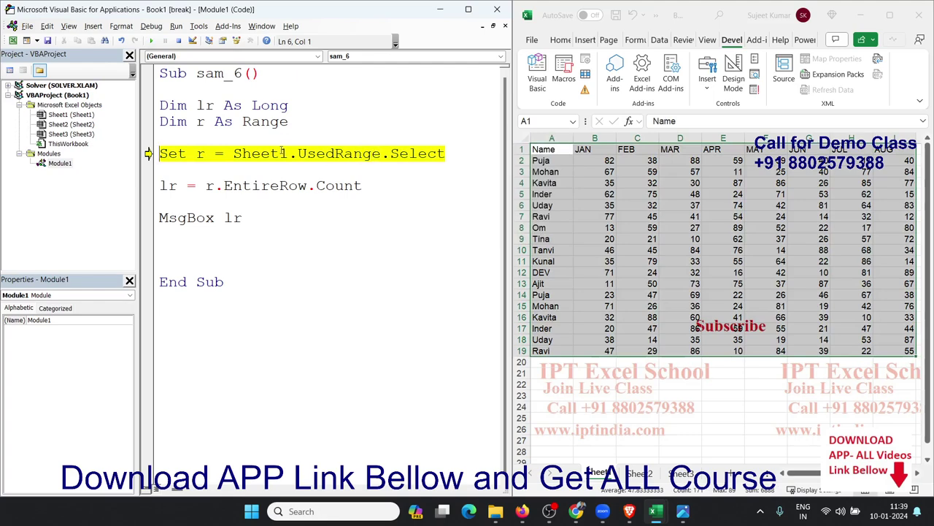
pyautogui.doubleClick(427, 155)
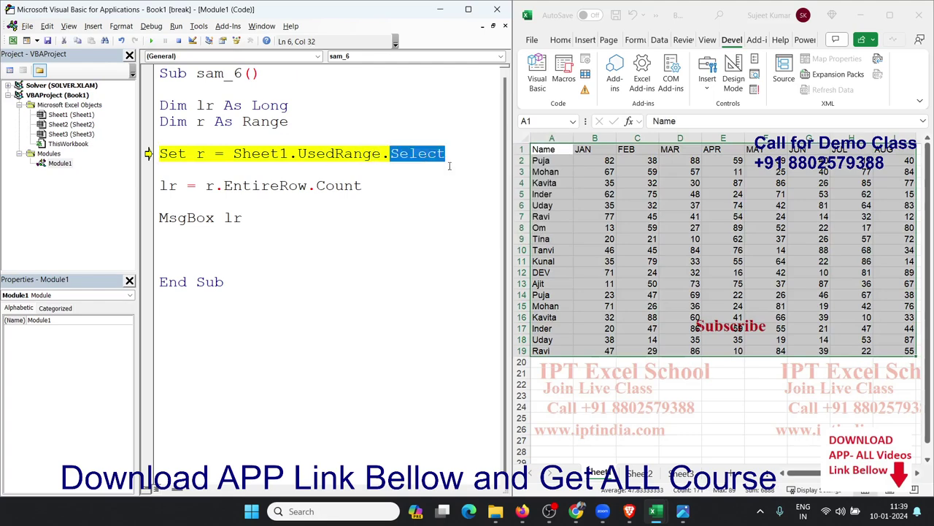
pyautogui.press('BackSpace')
pyautogui.press('BackSpace')
pyautogui.click(270, 202)
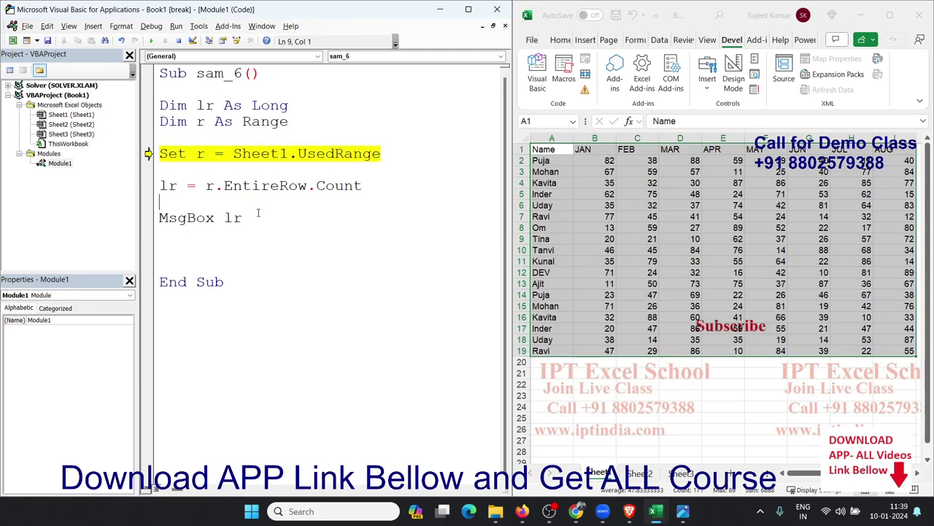
pyautogui.click(151, 41)
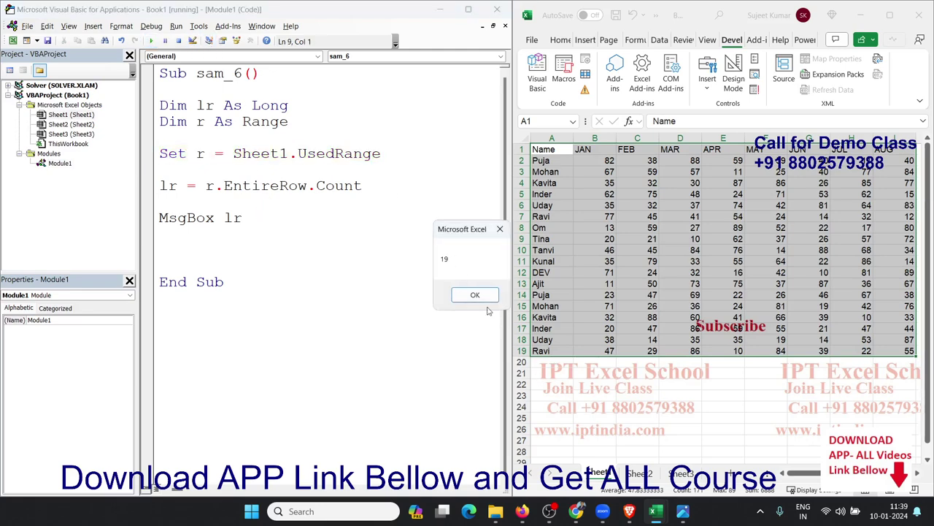
pyautogui.click(475, 294)
pyautogui.moveTo(311, 216); pyautogui.dragTo(161, 203)
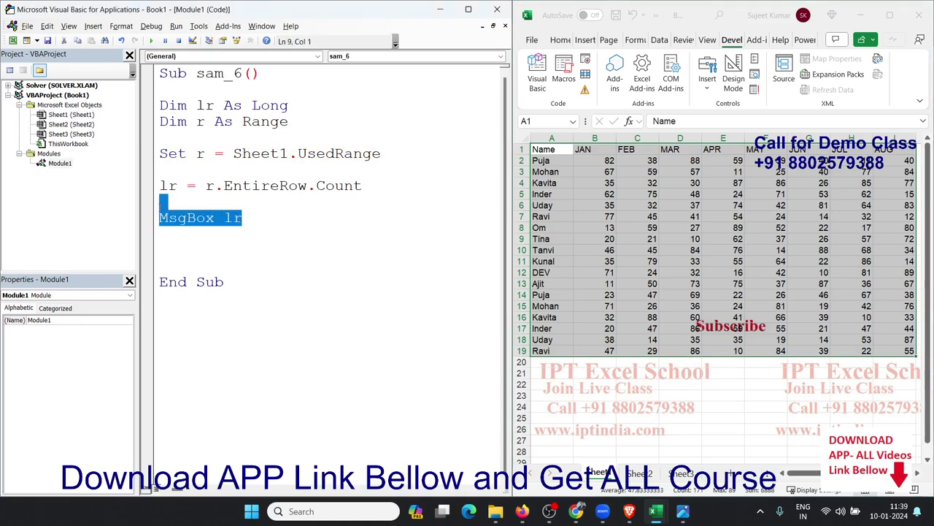
pyautogui.press('Delete')
# Start the loop line by typing 'for =' below the row count.
pyautogui.press('Return')
pyautogui.press('Return')
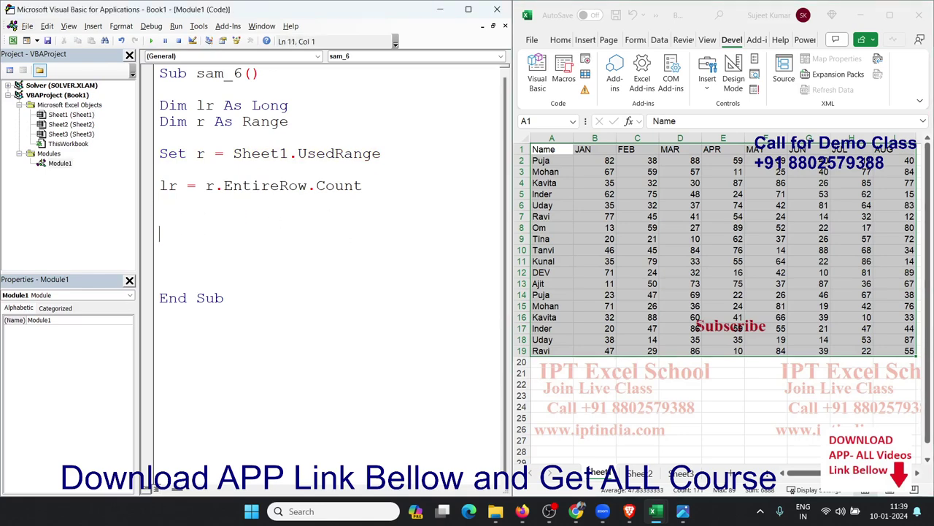
pyautogui.press('Up')
pyautogui.write('fo')
pyautogui.write('r =')
# Test inserting an entire row at A2 in the sheet, undo it, and return to the code.
pyautogui.click(539, 162)
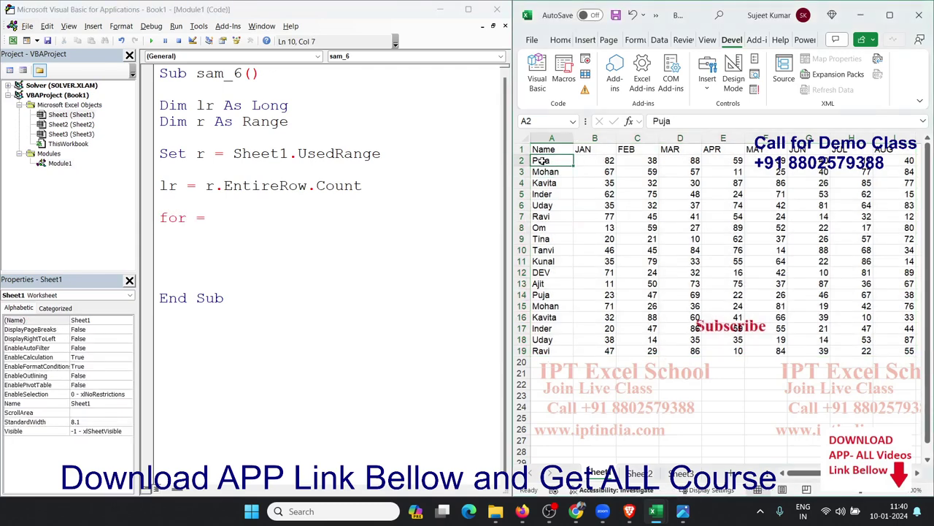
pyautogui.hotkey('ctrl', 'shift', '+')
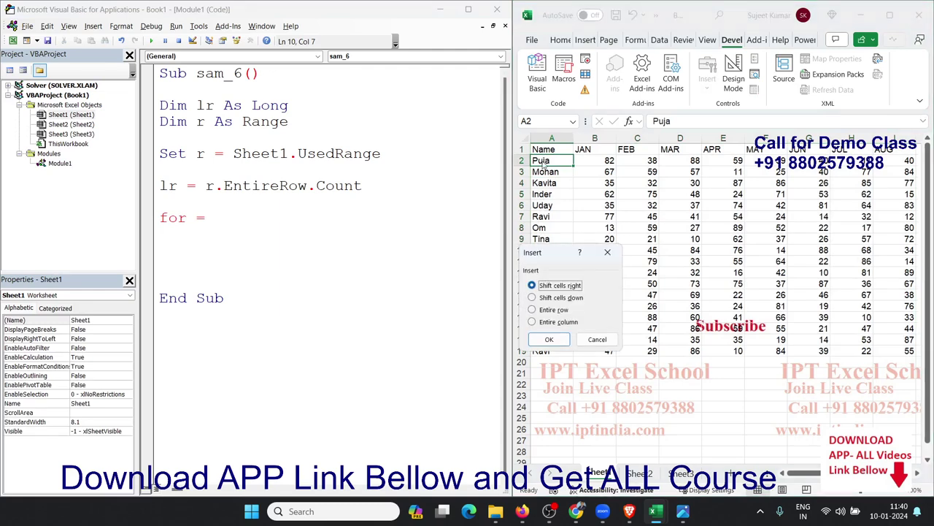
pyautogui.press('Down')
pyautogui.press('Down')
pyautogui.press('Return')
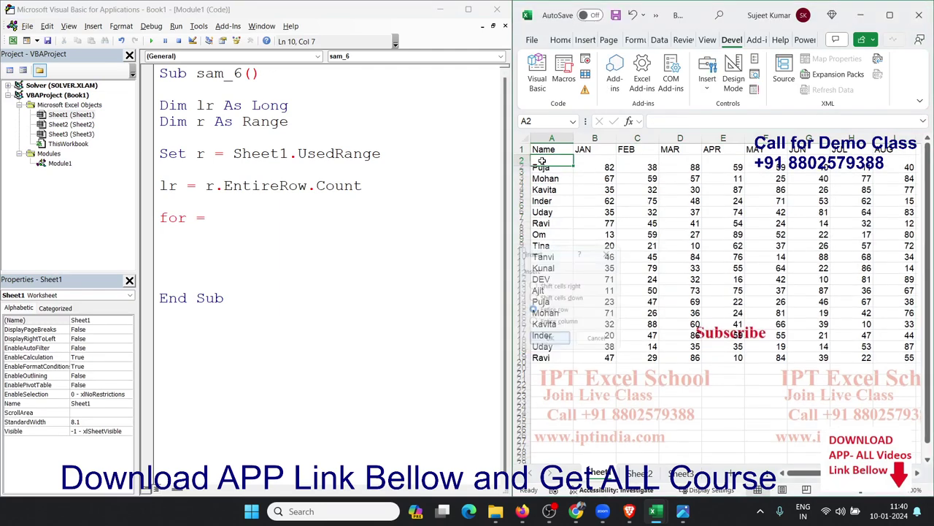
pyautogui.hotkey('ctrl', 'z')
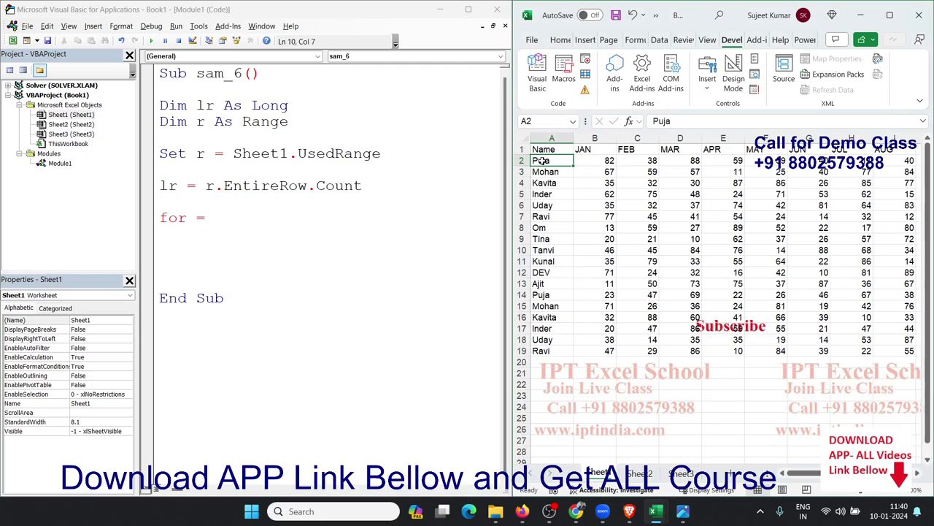
pyautogui.press('Down')
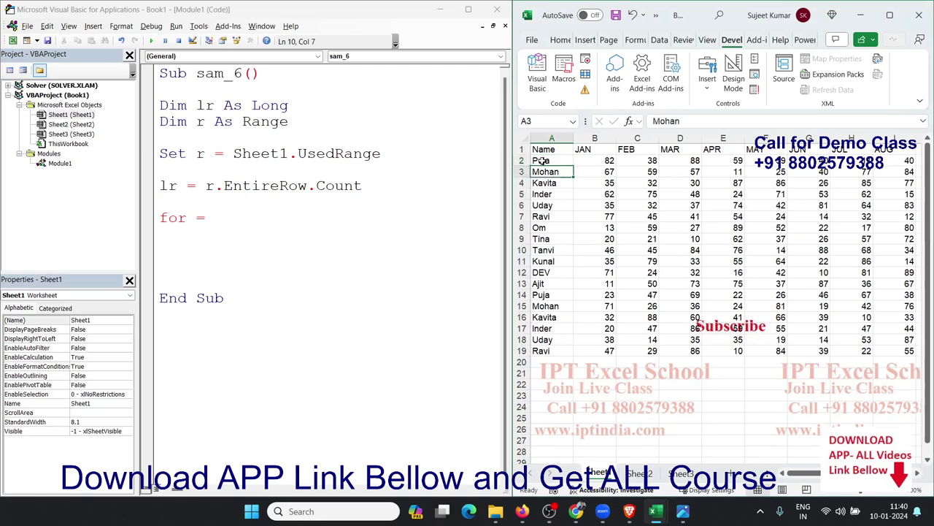
pyautogui.click(262, 219)
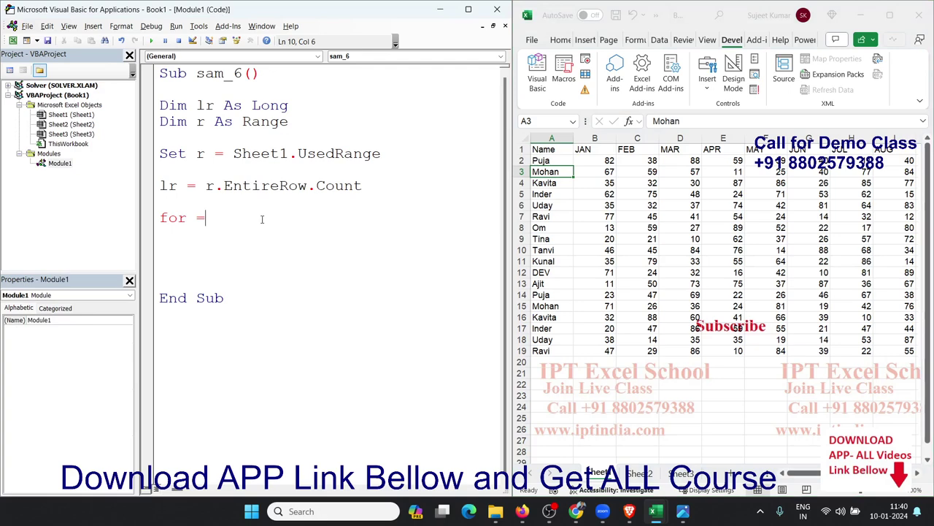
# Complete the loop header as 'For i = 3 To lr' with 'Next lr' below.
pyautogui.write(' ran')
pyautogui.write('ge(')
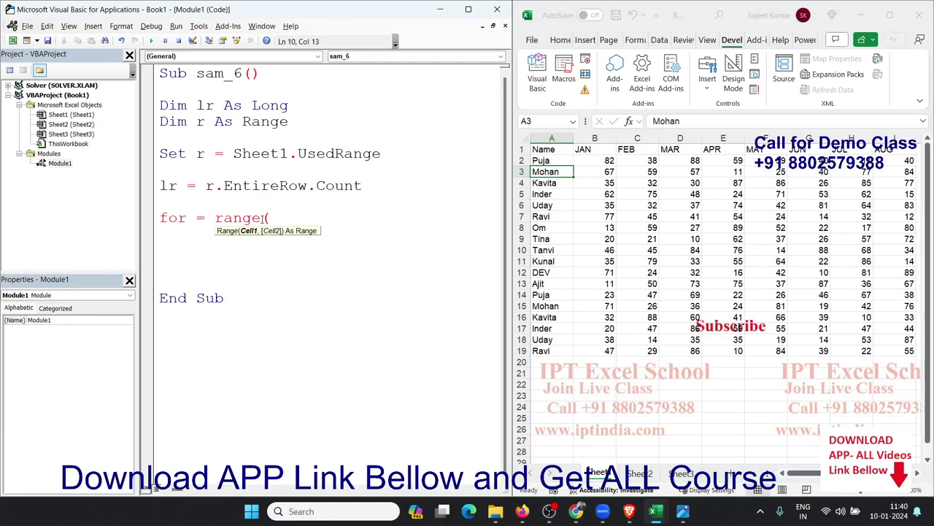
pyautogui.press('BackSpace')
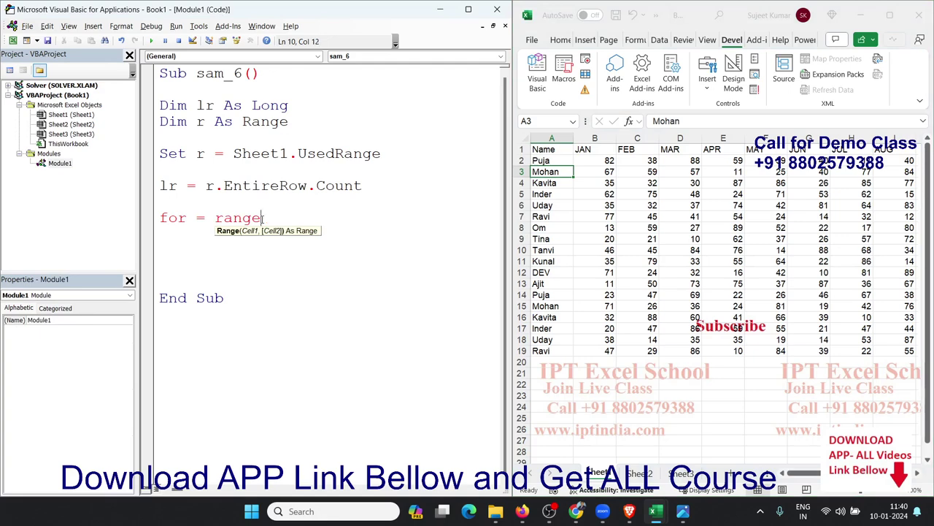
pyautogui.press('BackSpace')
pyautogui.press('BackSpace')
pyautogui.press('BackSpace')
pyautogui.press('BackSpace')
pyautogui.write('3 ')
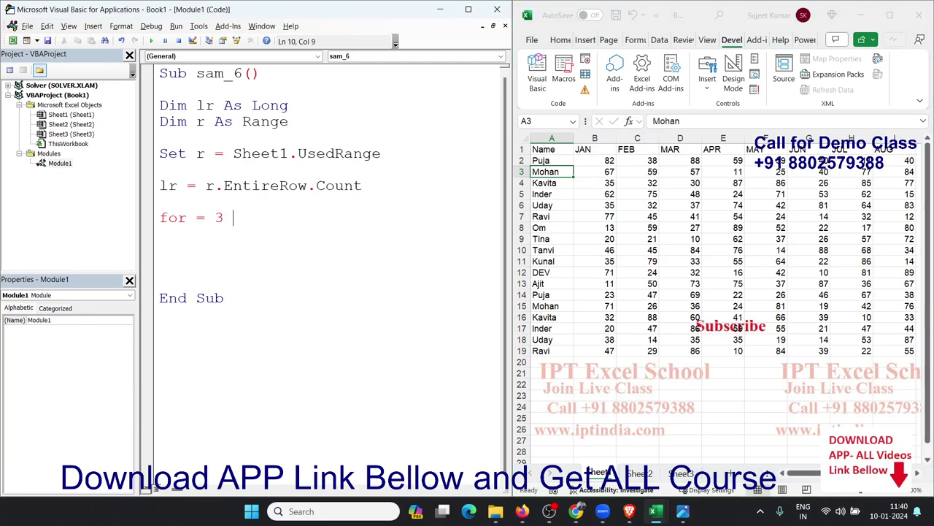
pyautogui.write('to l')
pyautogui.write('r')
pyautogui.press('Return')
pyautogui.press('Return')
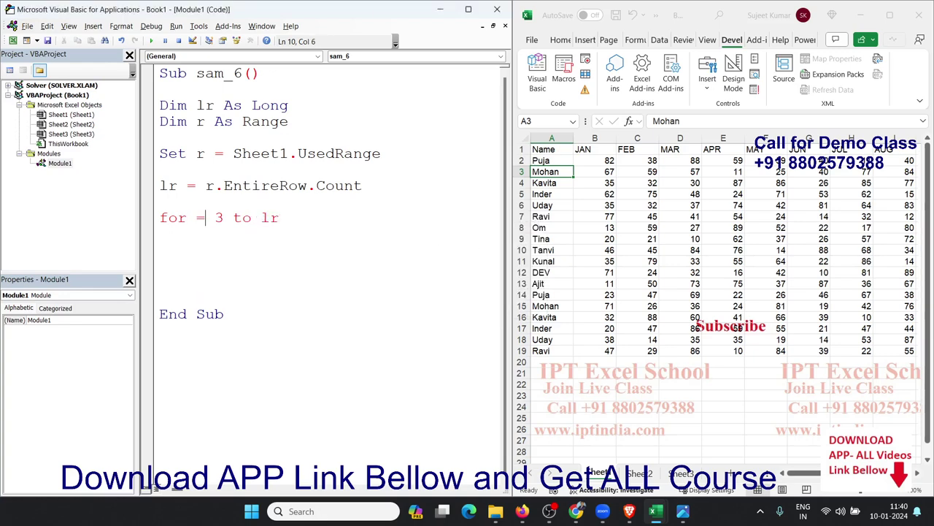
pyautogui.press('Left')
pyautogui.press('Left')
pyautogui.write('i')
pyautogui.press('Down')
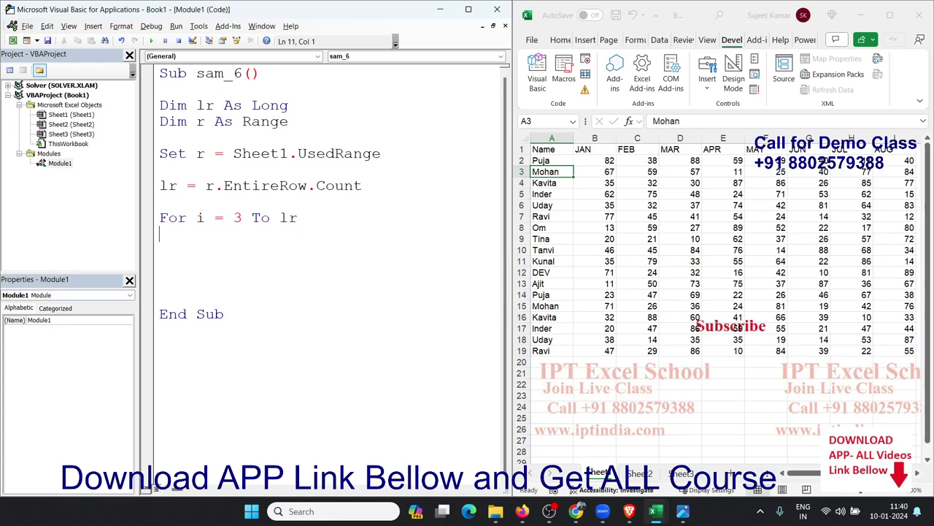
pyautogui.press('Down')
pyautogui.write('next ')
pyautogui.write('lr')
# Add a blank line inside the loop and begin a range statement.
pyautogui.press('Up')
pyautogui.press('Return')
pyautogui.press('Return')
pyautogui.press('Up')
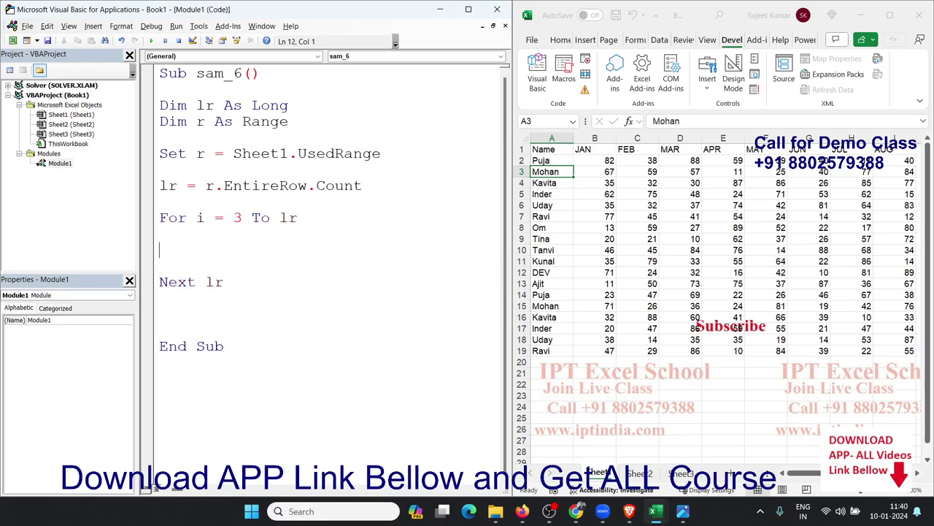
pyautogui.write('ra')
pyautogui.write('nge')
pyautogui.press('BackSpace')
pyautogui.press('BackSpace')
pyautogui.press('BackSpace')
pyautogui.press('BackSpace')
pyautogui.press('BackSpace')
# Add the line Range("A3").Select just before the For loop in sam_6.
pyautogui.click(160, 202)
pyautogui.write('ran')
pyautogui.write('ge("A')
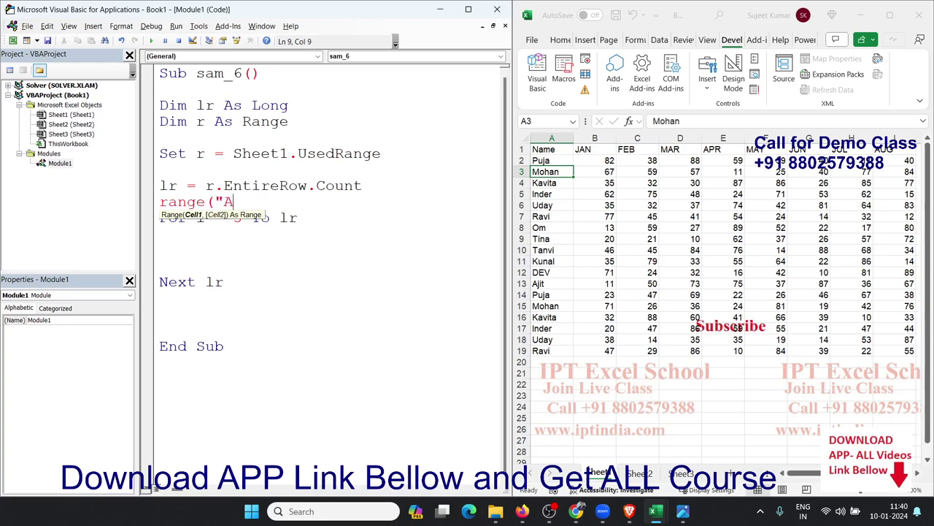
pyautogui.write('3").')
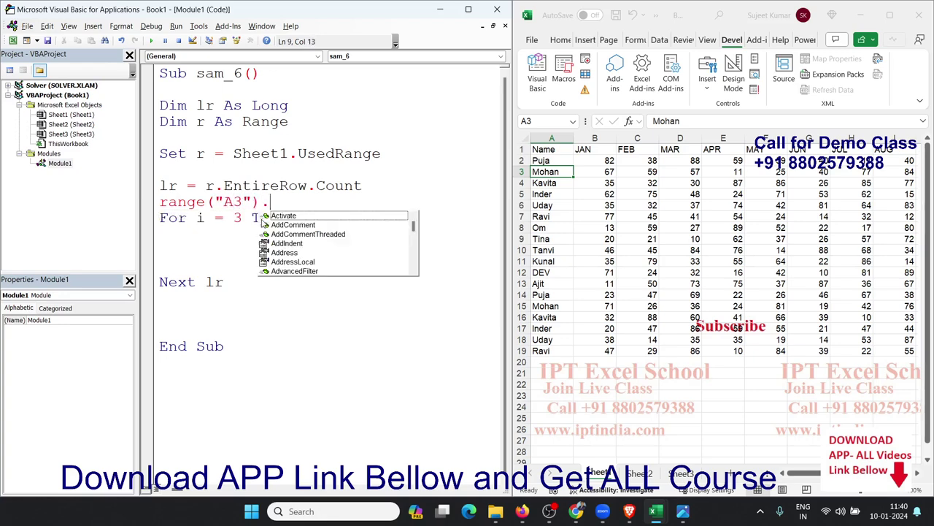
pyautogui.write('s')
pyautogui.press('Down')
pyautogui.press('Tab')
pyautogui.press('Down')
pyautogui.press('Down')
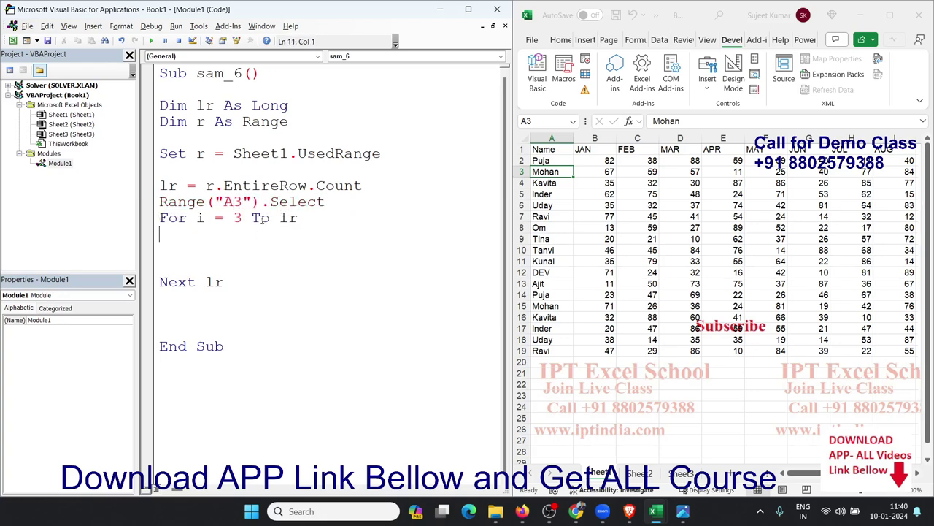
pyautogui.press('Return')
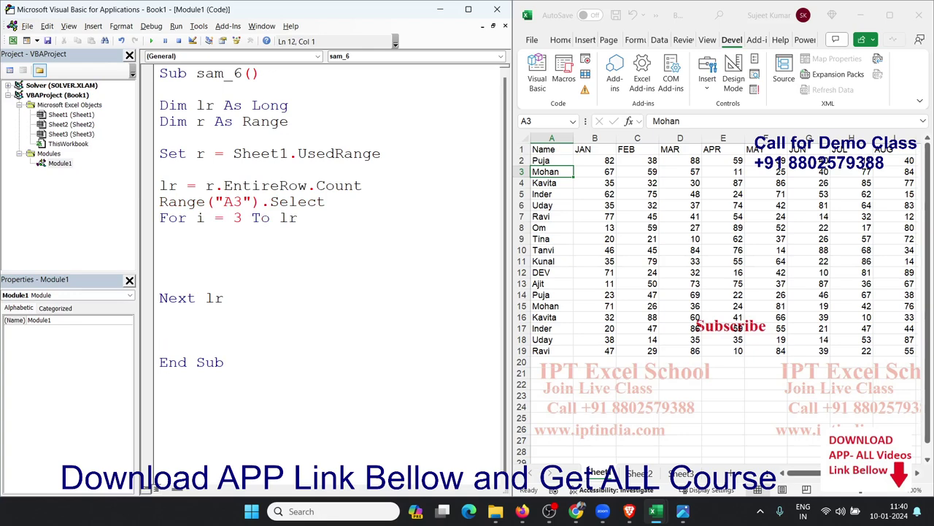
pyautogui.write('se')
pyautogui.press('BackSpace')
pyautogui.press('BackSpace')
# Add ActiveCell.EntireRow.Insert as the first line inside the loop.
pyautogui.click(159, 234)
pyautogui.write('ac')
pyautogui.write('tivecel')
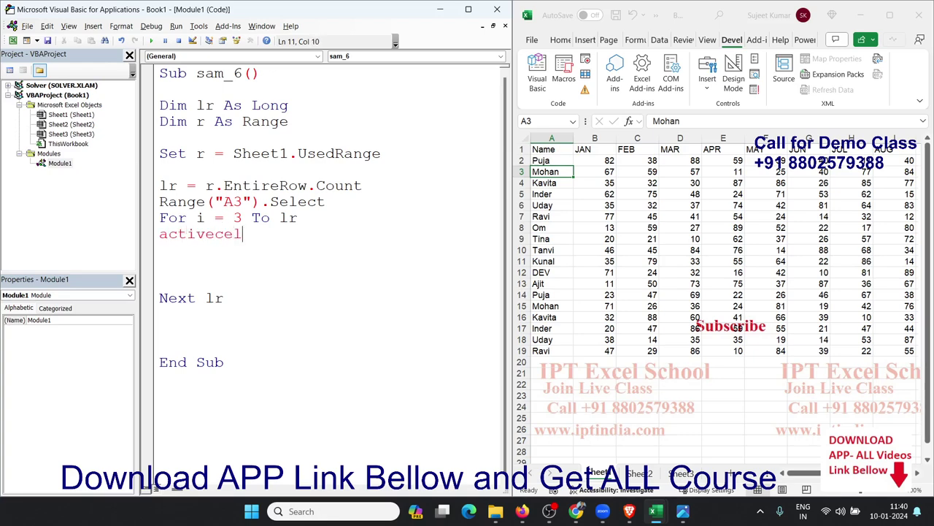
pyautogui.write('l.en')
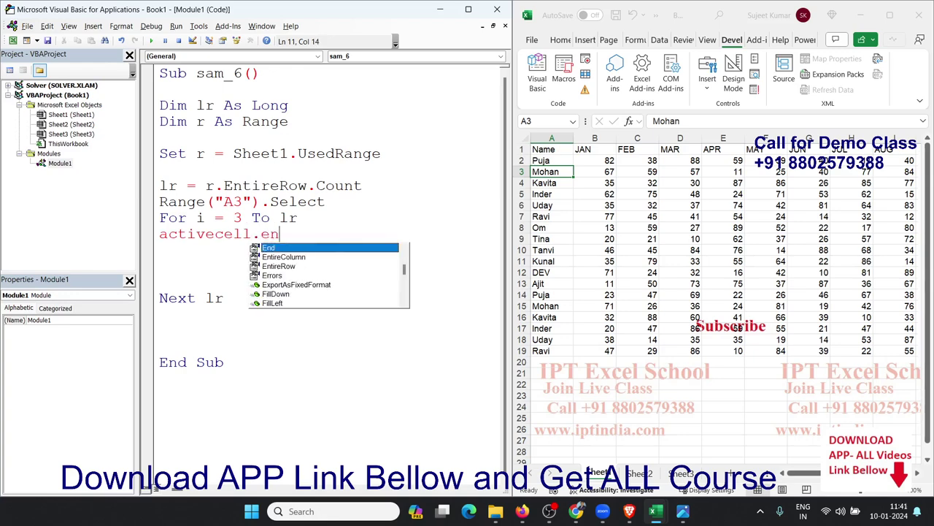
pyautogui.press('Down')
pyautogui.press('Down')
pyautogui.press('Tab')
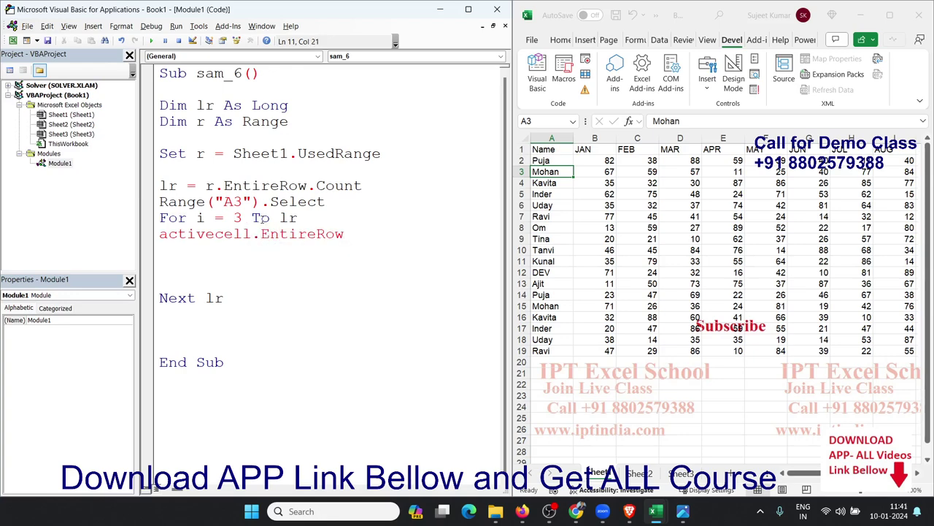
pyautogui.write('.i')
pyautogui.press('Down')
pyautogui.press('Down')
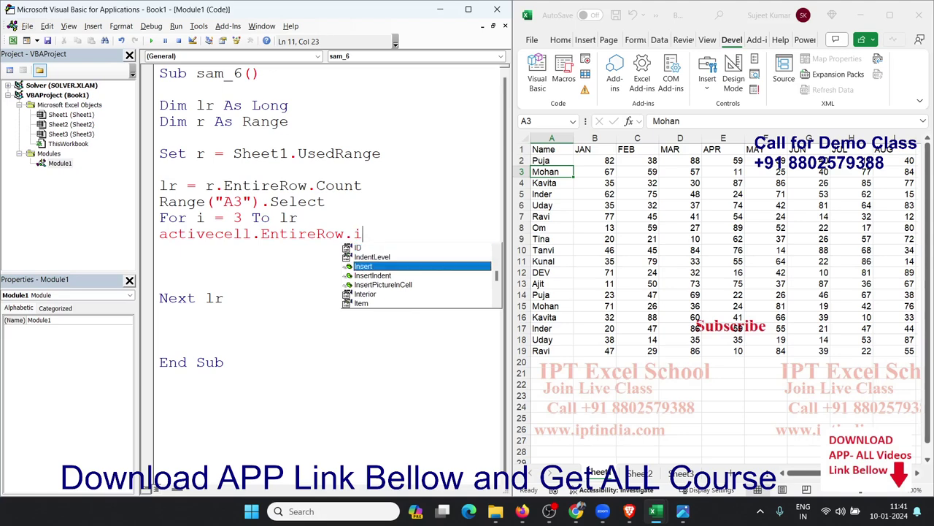
pyautogui.press('Return')
# Add ActiveCell.Offset(2, 0).Select after it and remove the extra blank lines before Next lr.
pyautogui.write('acti')
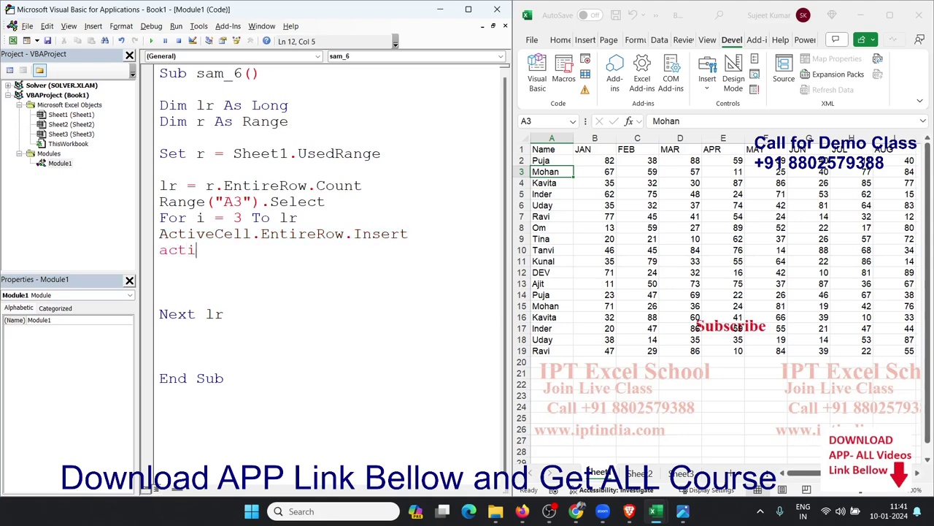
pyautogui.write('v')
pyautogui.write('ce')
pyautogui.press('BackSpace')
pyautogui.press('BackSpace')
pyautogui.write('ecell')
pyautogui.write('.of')
pyautogui.press('Tab')
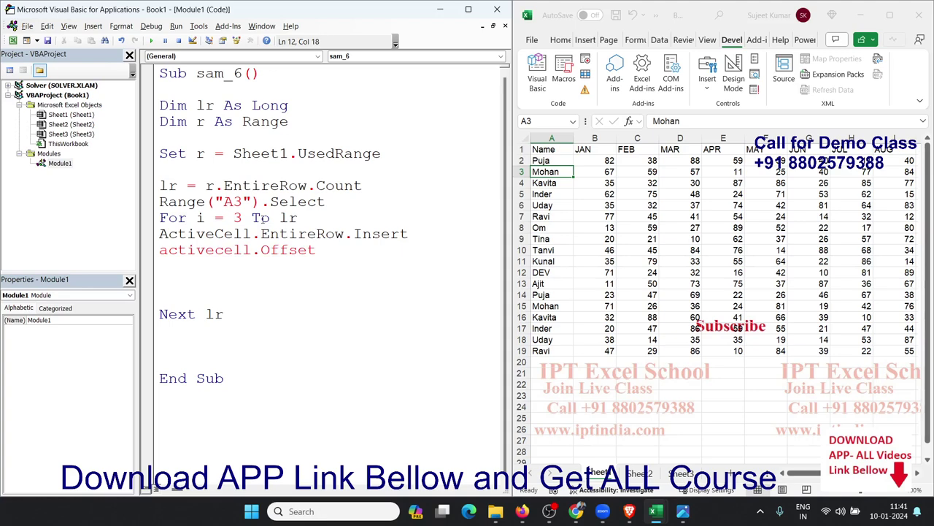
pyautogui.write('(2,')
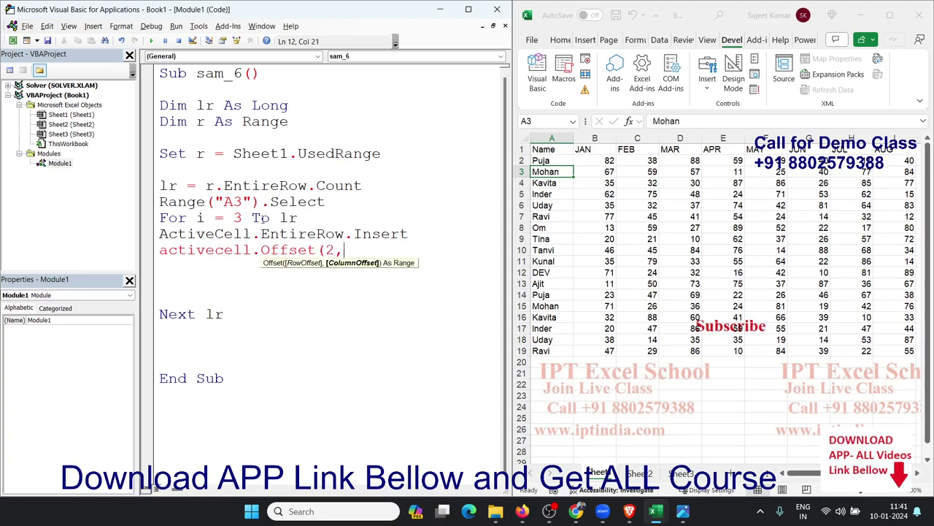
pyautogui.write('0).')
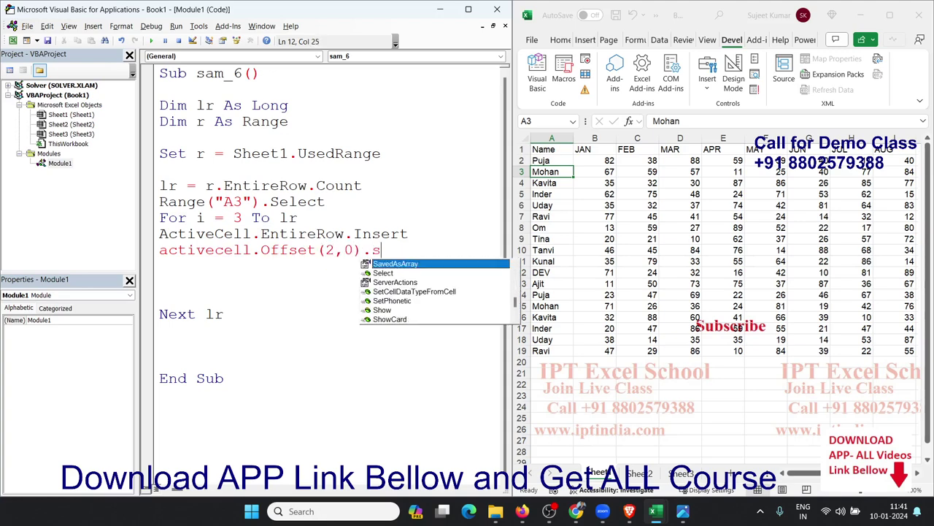
pyautogui.write('se')
pyautogui.press('Tab')
pyautogui.press('Return')
pyautogui.press('Delete')
pyautogui.press('Delete')
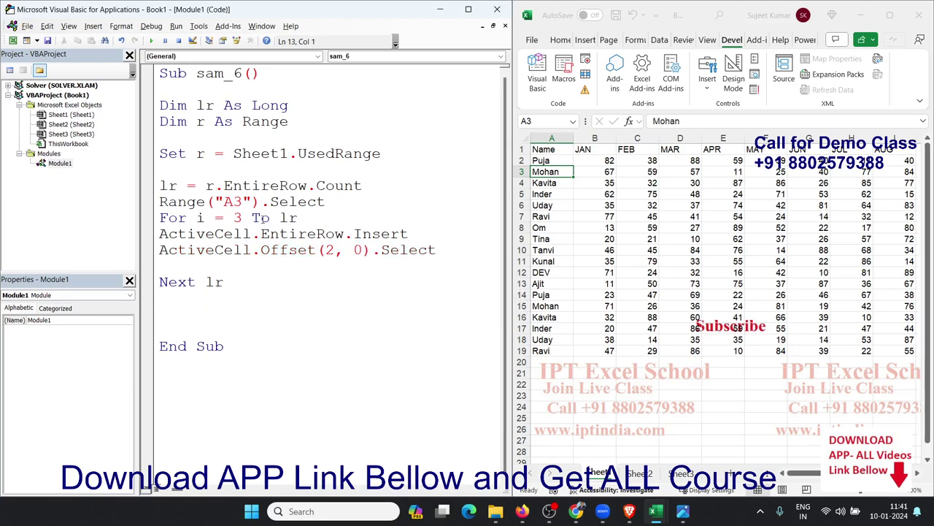
pyautogui.press('Delete')
pyautogui.press('Down')
pyautogui.press('Down')
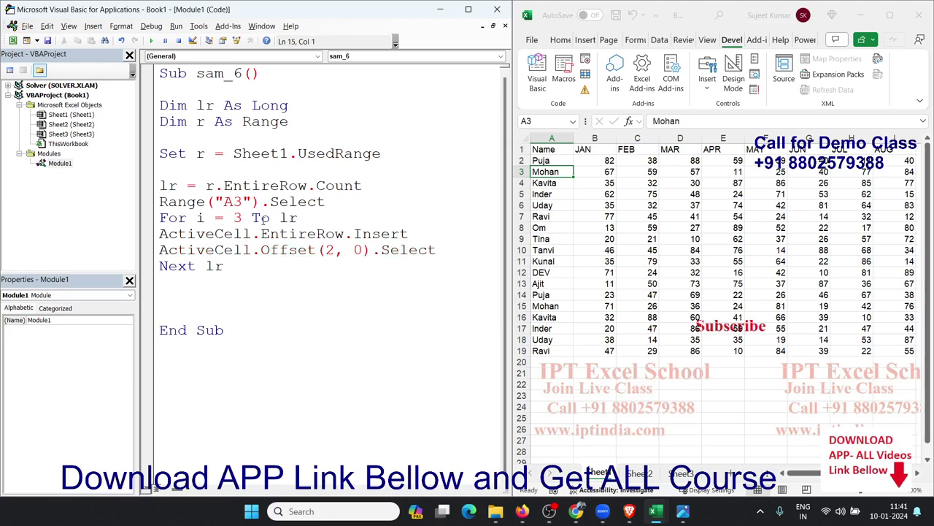
# Run sam_6, dismiss the compile error, and change Next lr to Next i.
pyautogui.click(151, 42)
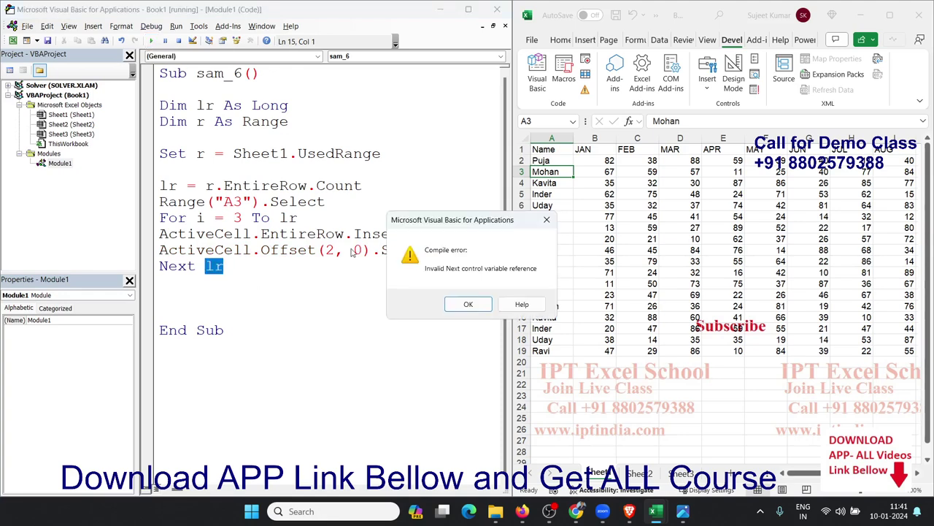
pyautogui.click(462, 297)
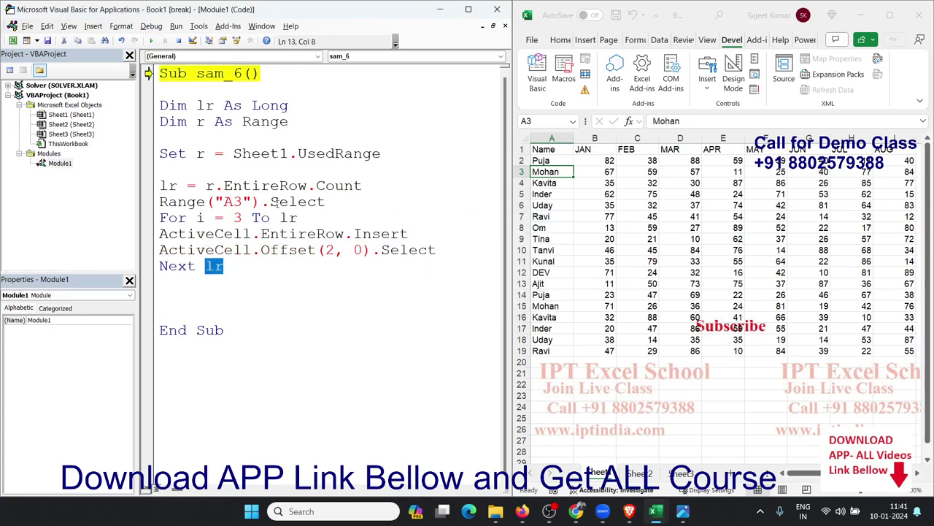
pyautogui.write('i')
pyautogui.click(234, 286)
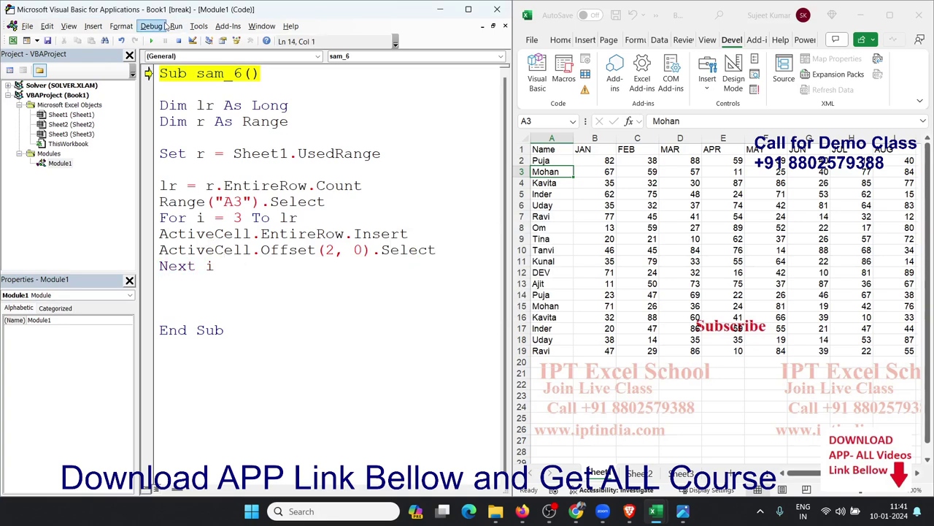
# Rerun the corrected sam_6, check the inserted blank rows, and maximize the Excel window.
pyautogui.click(152, 42)
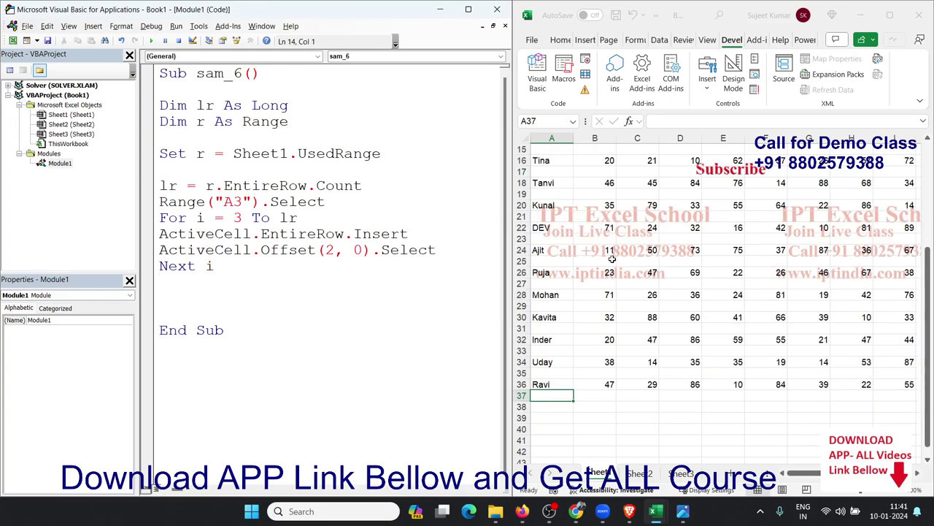
pyautogui.click(576, 281)
pyautogui.scroll(5, 576, 281)
pyautogui.scroll(-10, 573, 280)
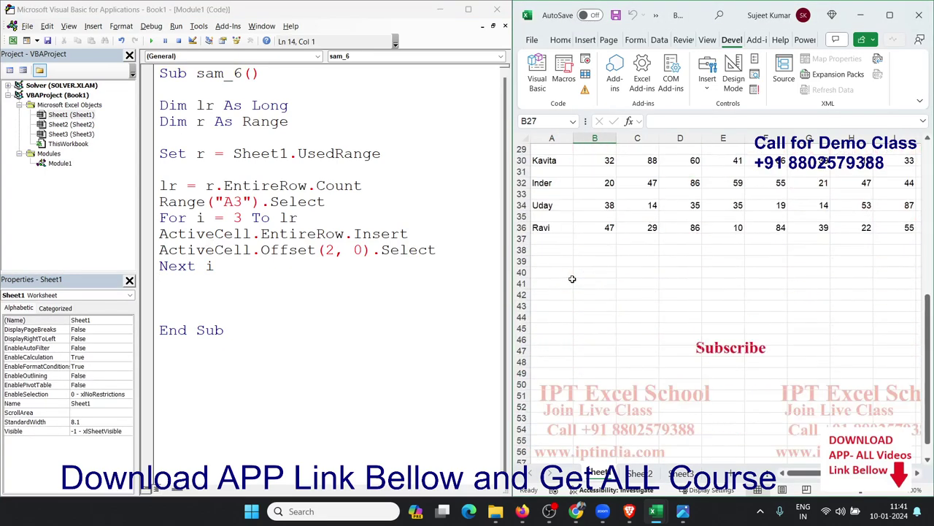
pyautogui.scroll(3, 573, 279)
pyautogui.scroll(7, 572, 279)
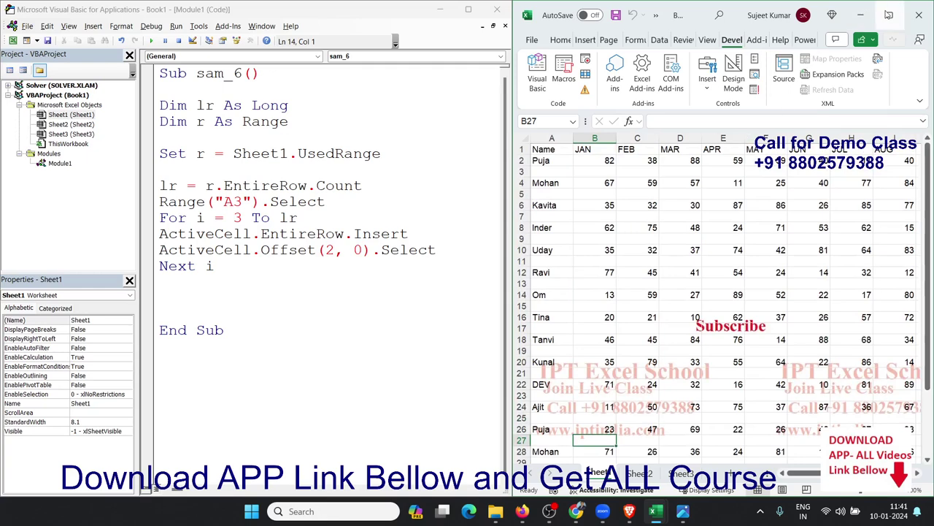
pyautogui.click(890, 15)
# Select the score table from the Name header across all columns and data rows.
pyautogui.click(50, 149)
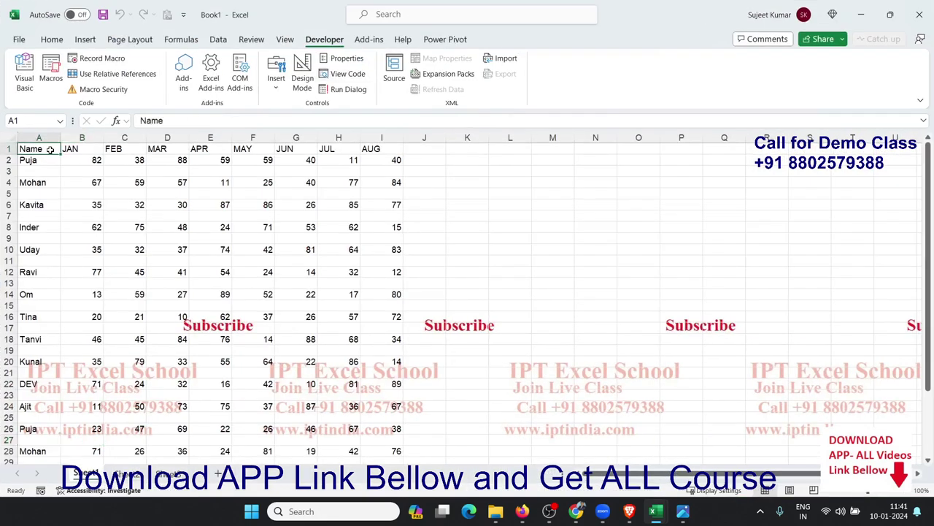
pyautogui.hotkey('shift', 'Right')
pyautogui.press('Right')
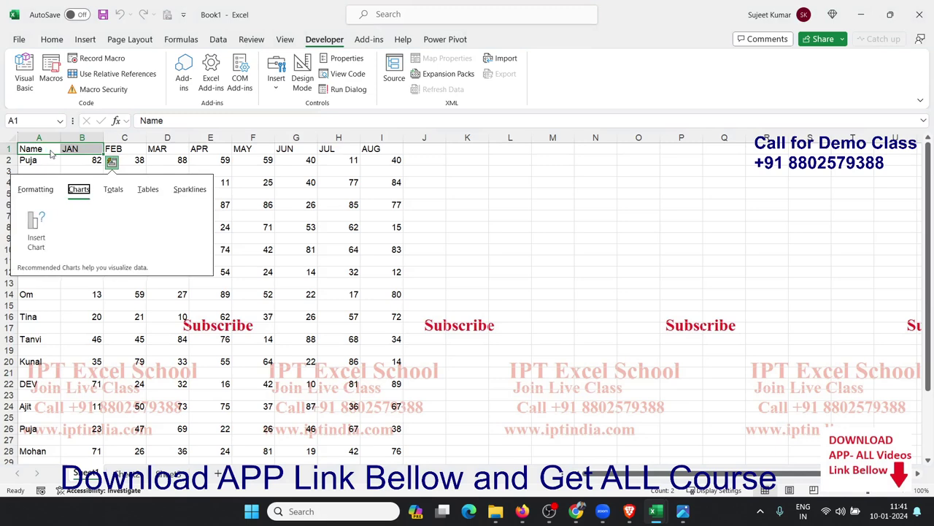
pyautogui.press('Escape')
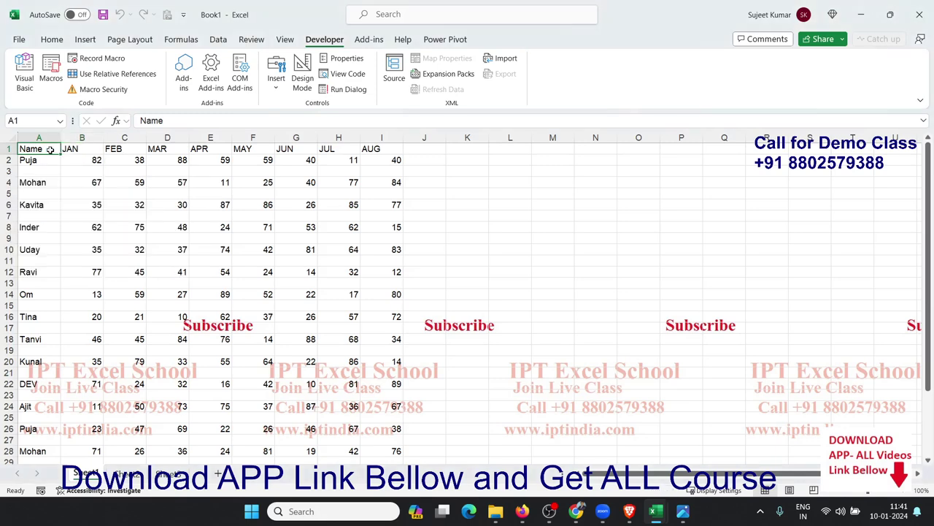
pyautogui.hotkey('ctrl', 'shift', 'Right')
pyautogui.hotkey('shift', 'Down')
pyautogui.hotkey('shift', 'Down')
pyautogui.hotkey('shift', 'Down')
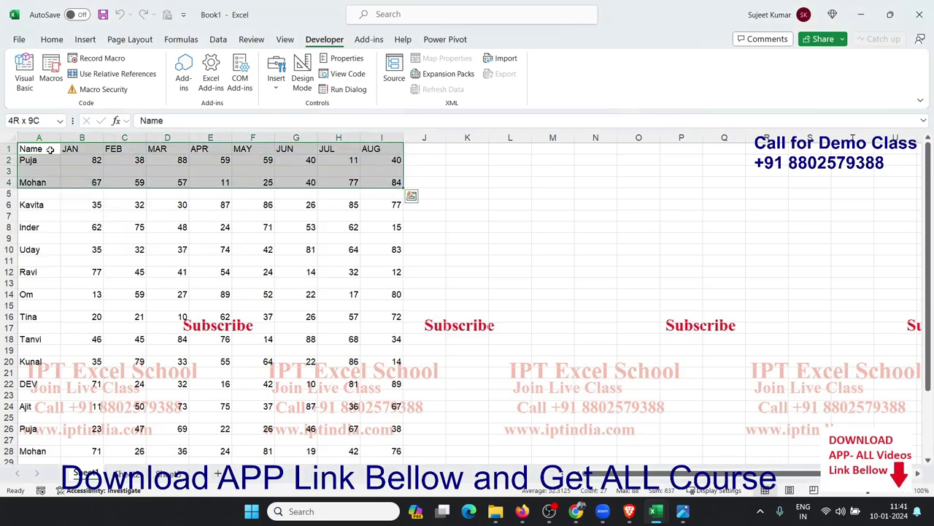
pyautogui.hotkey('shift', 'Down')
pyautogui.hotkey('shift', 'Down')
pyautogui.hotkey('shift', 'Down')
pyautogui.hotkey('shift', 'Down')
pyautogui.hotkey('shift', 'Down')
pyautogui.hotkey('shift', 'Down')
pyautogui.hotkey('shift', 'Down')
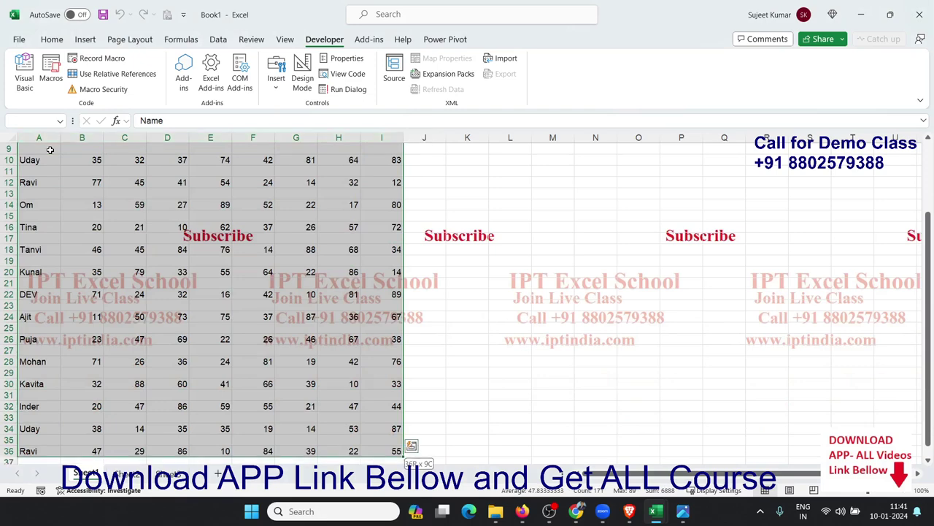
# Custom-sort the selection by Name, A to Z.
pyautogui.click(51, 39)
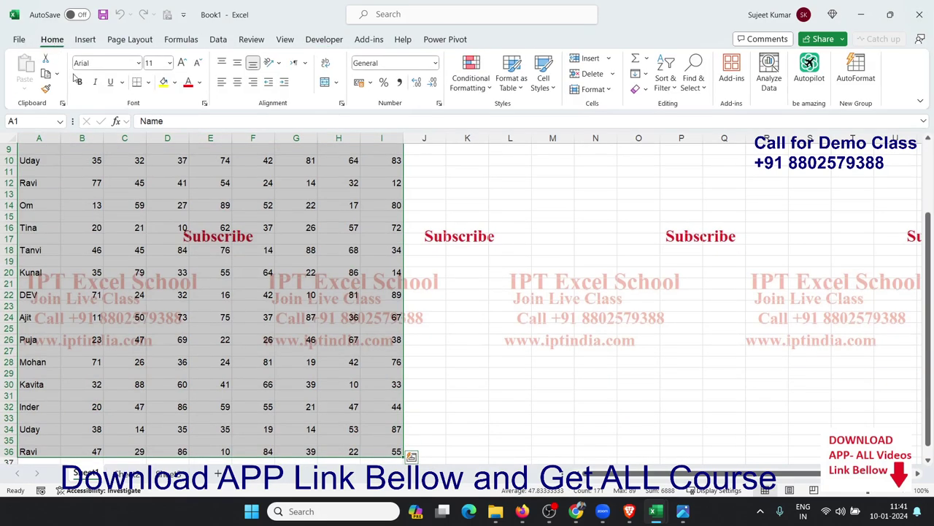
pyautogui.click(309, 39)
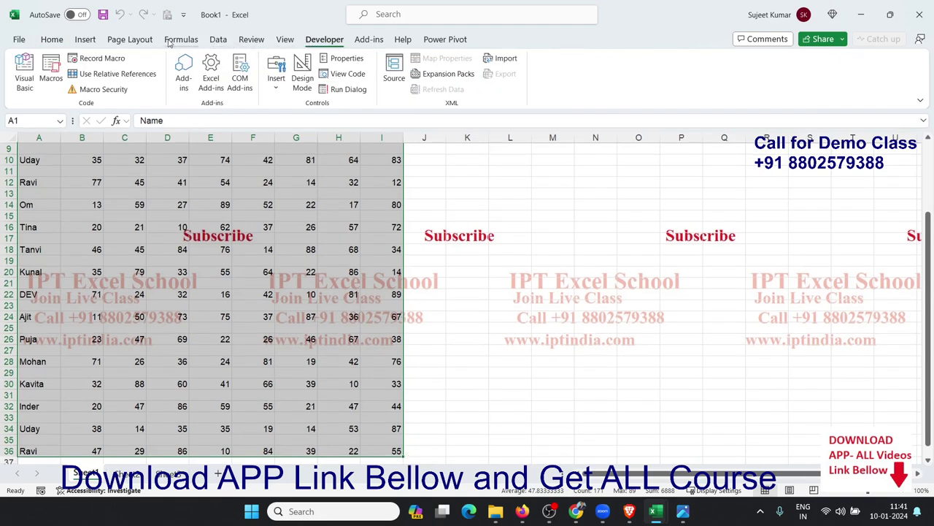
pyautogui.click(52, 40)
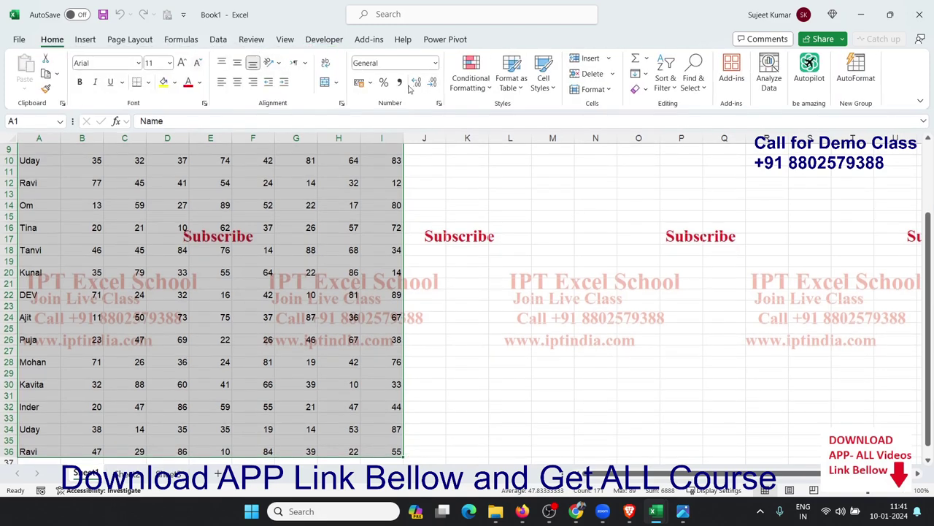
pyautogui.click(663, 82)
pyautogui.click(693, 142)
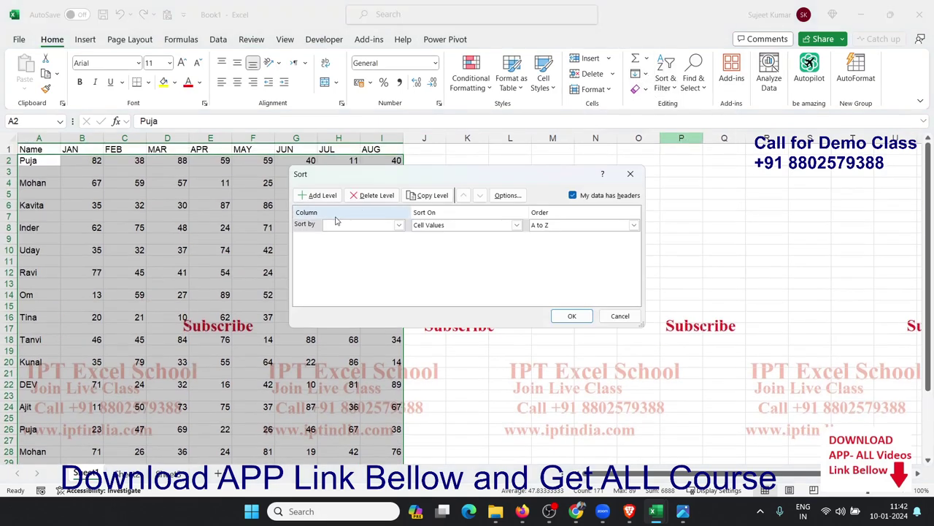
pyautogui.click(337, 226)
pyautogui.click(340, 235)
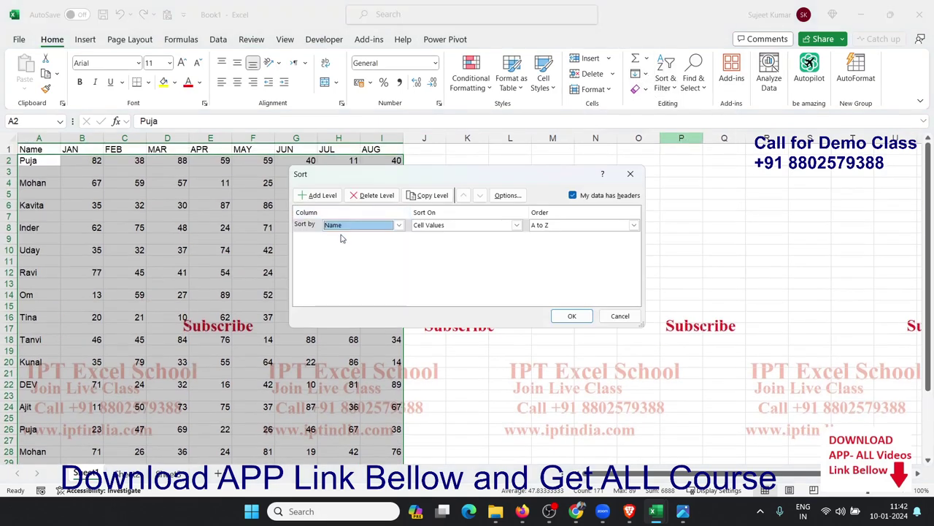
pyautogui.click(573, 316)
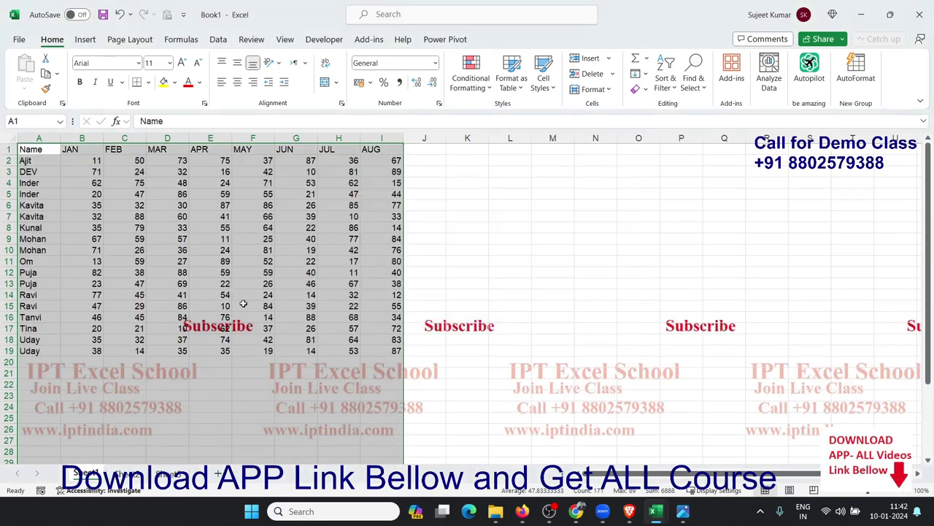
pyautogui.scroll(-5, 243, 302)
pyautogui.scroll(4, 243, 303)
# Enter the heading Sr in J1 with 1 and 2 in J2:J3.
pyautogui.click(216, 284)
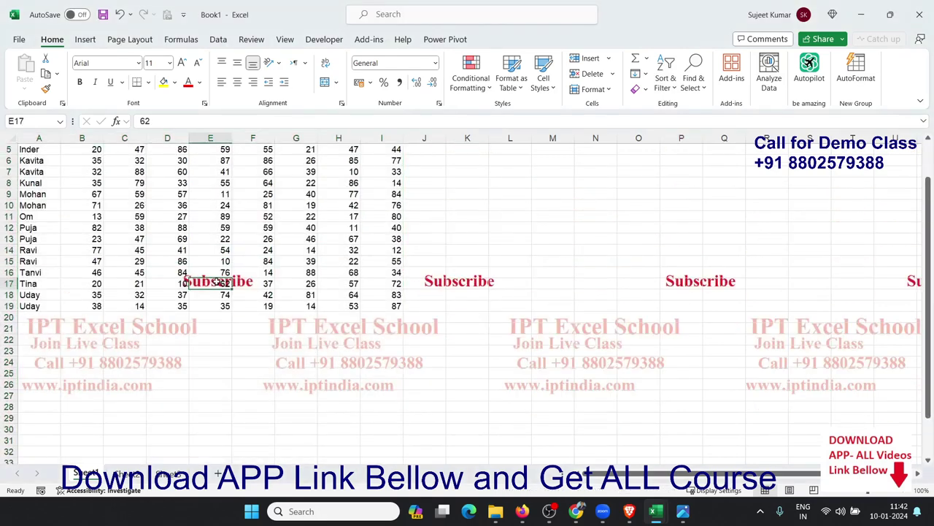
pyautogui.press('Up')
pyautogui.hotkey('ctrl', 'Up')
pyautogui.press('Right')
pyautogui.press('Right')
pyautogui.press('Right')
pyautogui.press('Right')
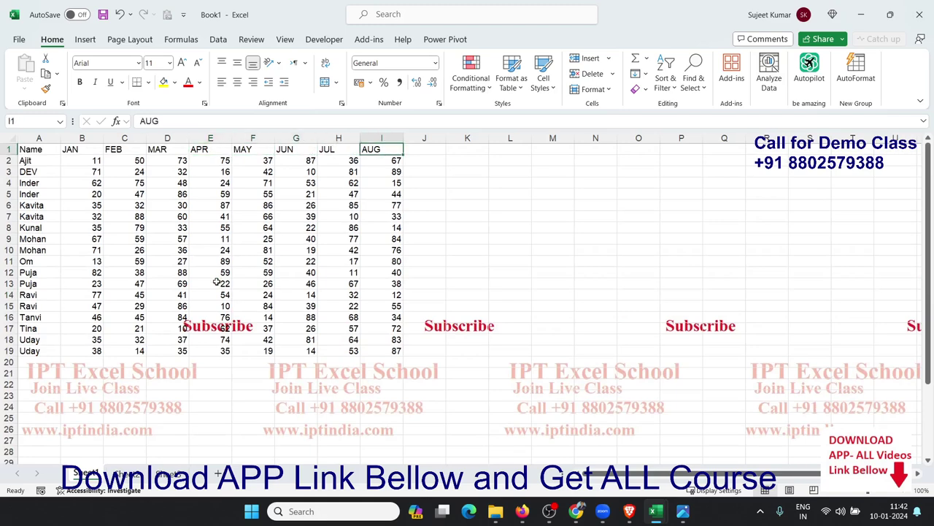
pyautogui.press('Right')
pyautogui.write('Sr')
pyautogui.press('Return')
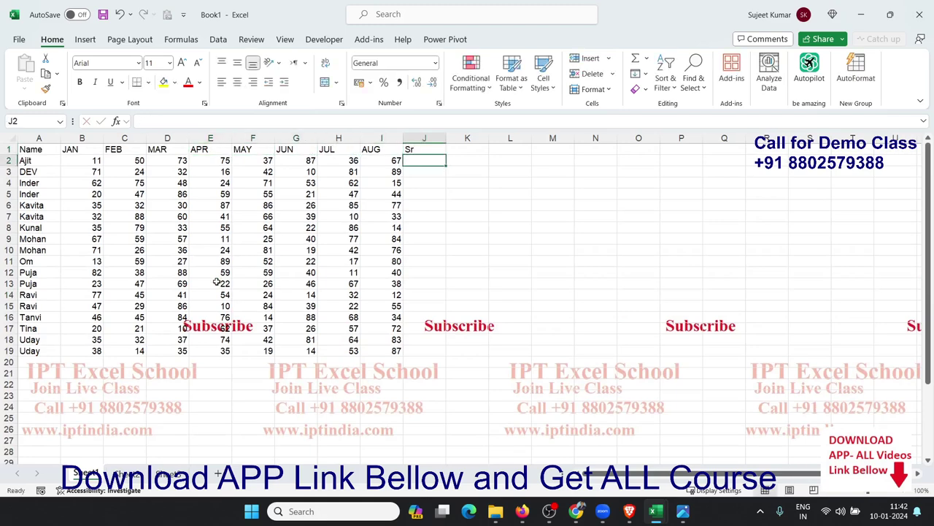
pyautogui.write('1')
pyautogui.press('Return')
pyautogui.write('2')
pyautogui.press('Return')
# Fill the Sr numbering down to 18 in J19.
pyautogui.press('Up')
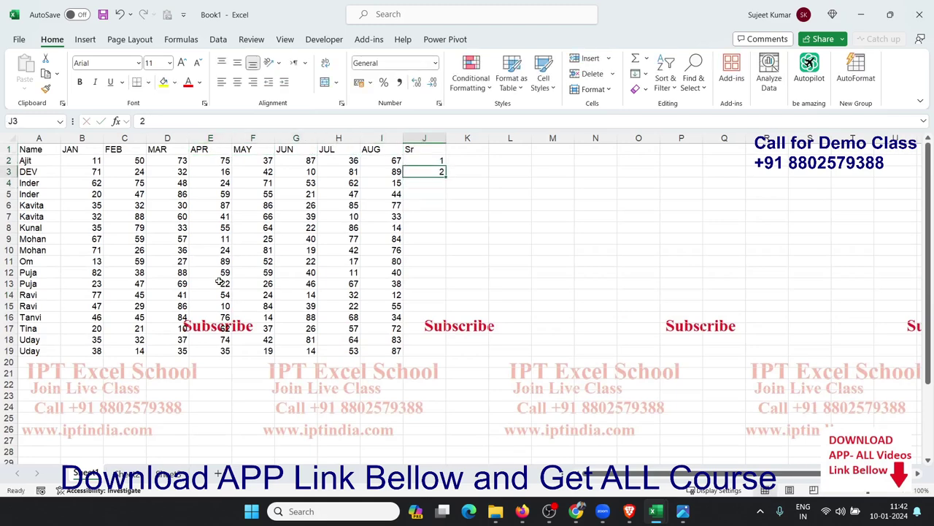
pyautogui.press('Up')
pyautogui.hotkey('shift', 'Down')
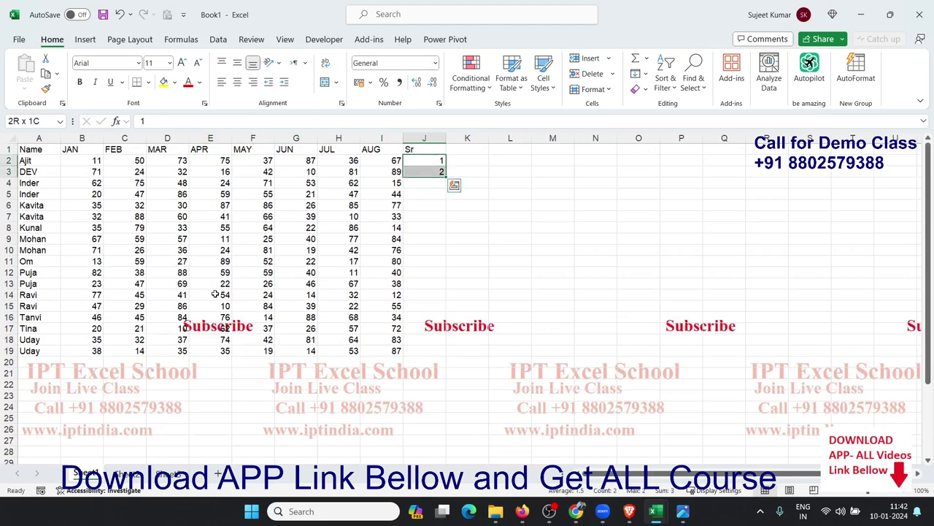
pyautogui.moveTo(447, 176); pyautogui.dragTo(441, 356)
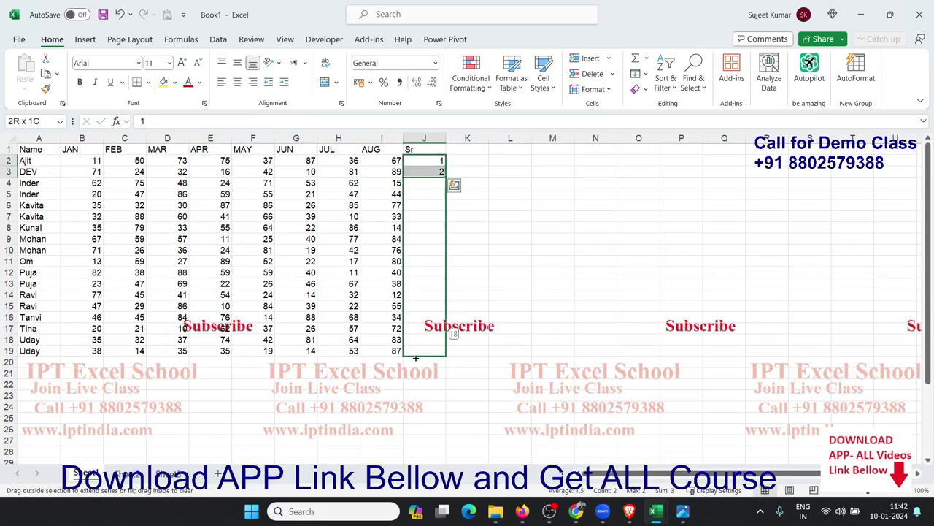
# Copy the 1–18 series into J20:J37 and select A1:J37.
pyautogui.hotkey('ctrl', 'c')
pyautogui.click(410, 361)
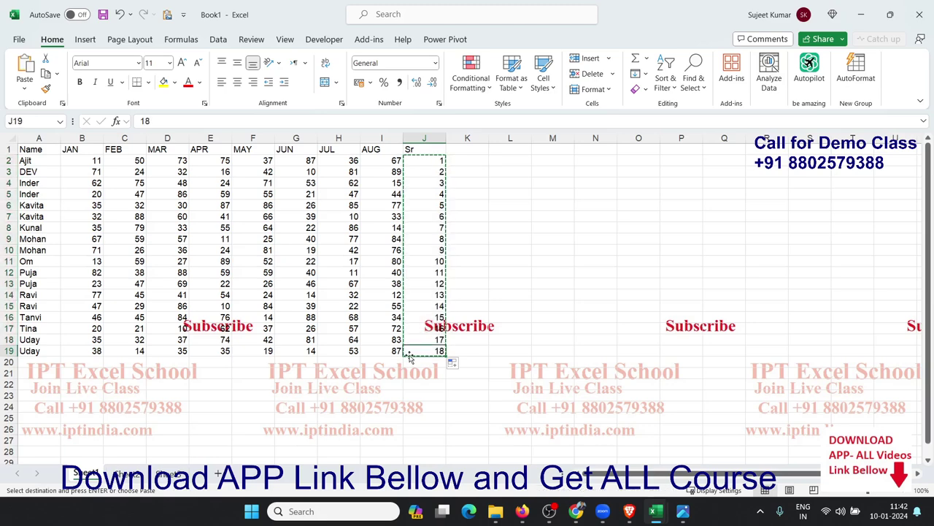
pyautogui.hotkey('ctrl', 'v')
pyautogui.hotkey('ctrl', 'Down')
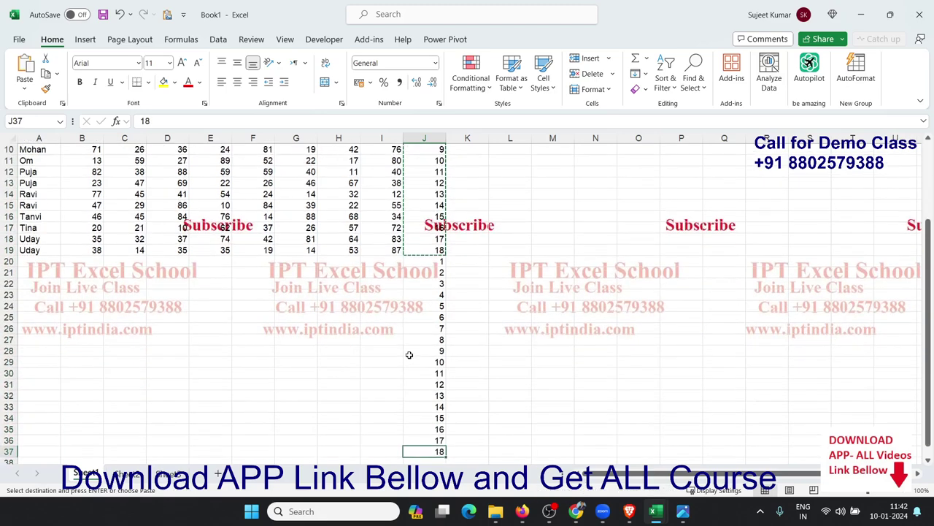
pyautogui.hotkey('ctrl', 'shift', 'Left')
pyautogui.hotkey('ctrl', 'shift', 'Up')
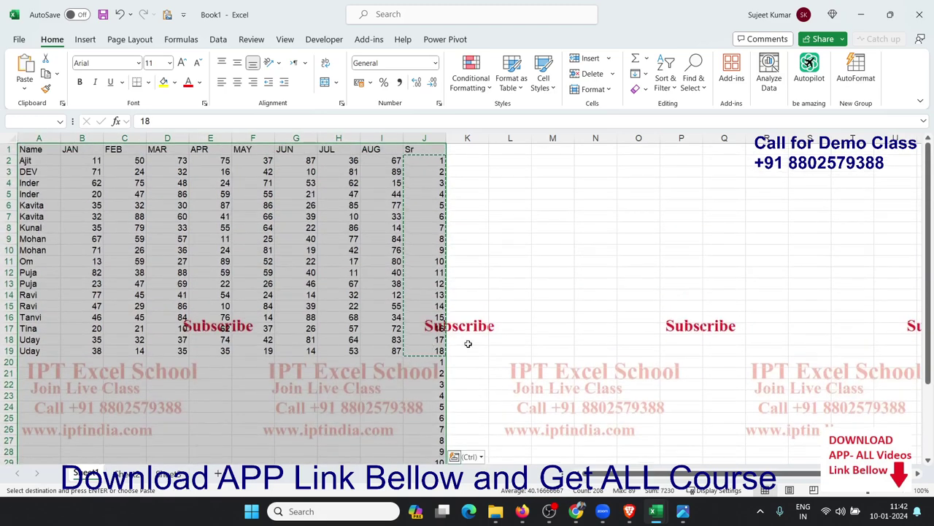
# Custom-sort the A1:J37 range by Sr, smallest to largest.
pyautogui.click(665, 78)
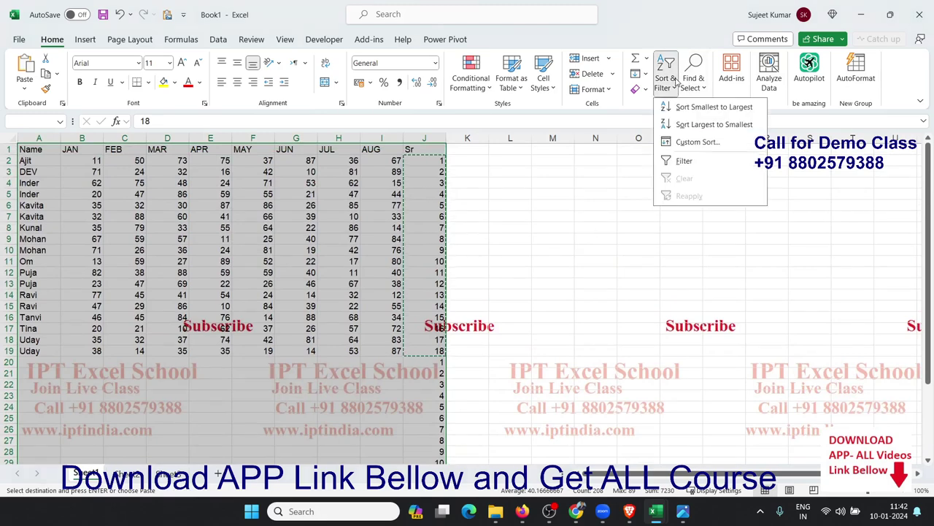
pyautogui.click(694, 146)
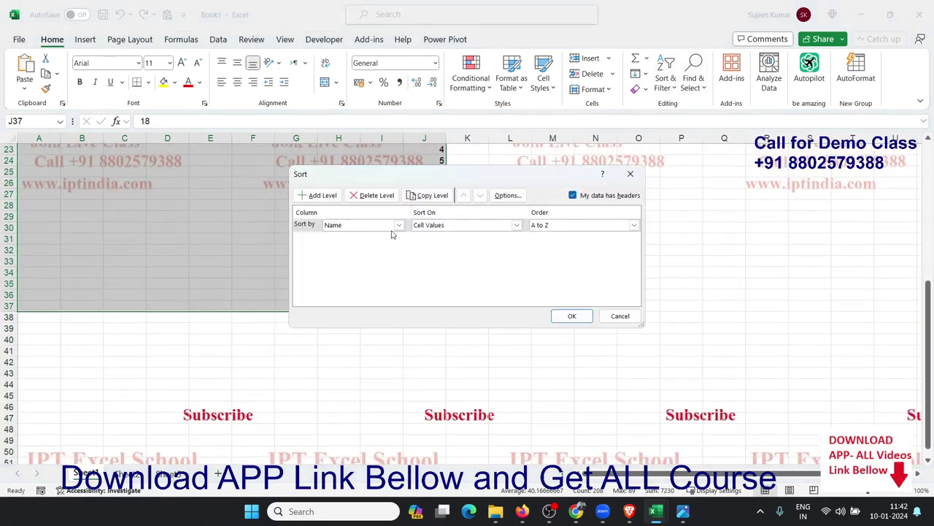
pyautogui.click(378, 230)
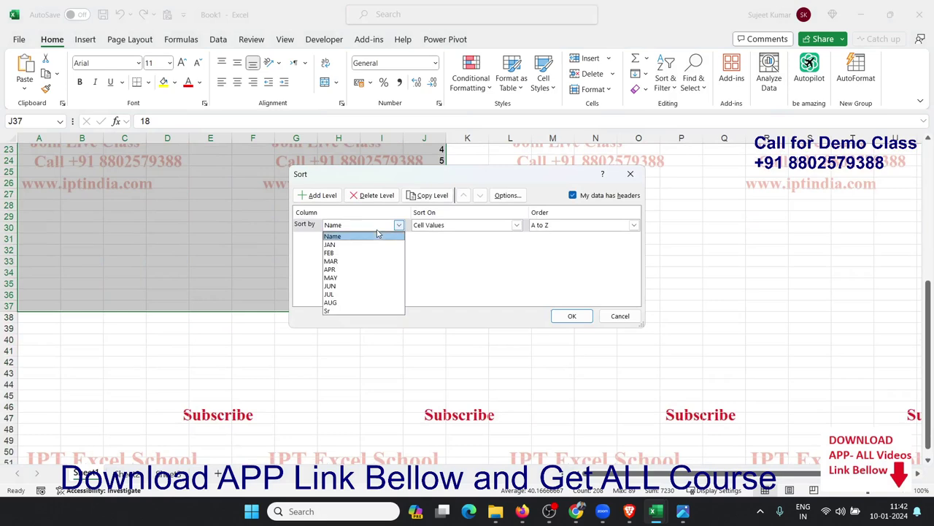
pyautogui.click(365, 314)
pyautogui.click(569, 316)
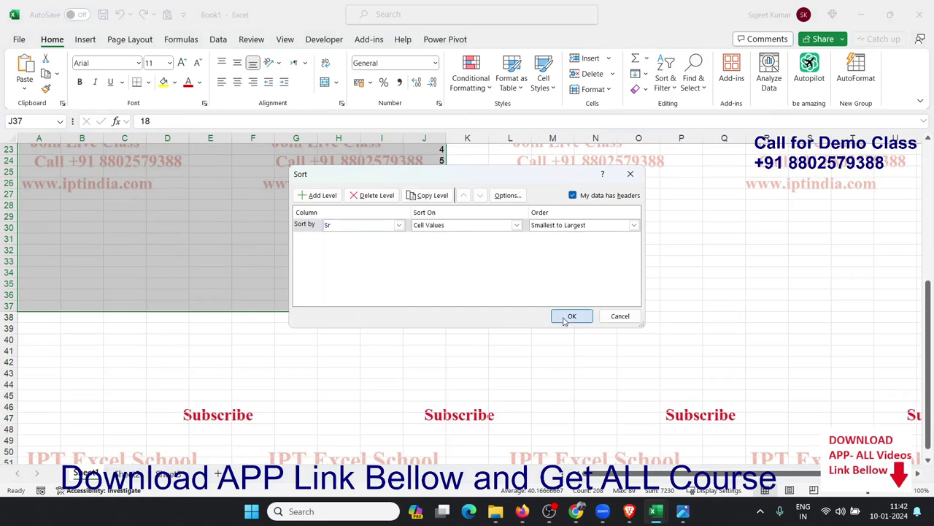
pyautogui.scroll(7, 504, 255)
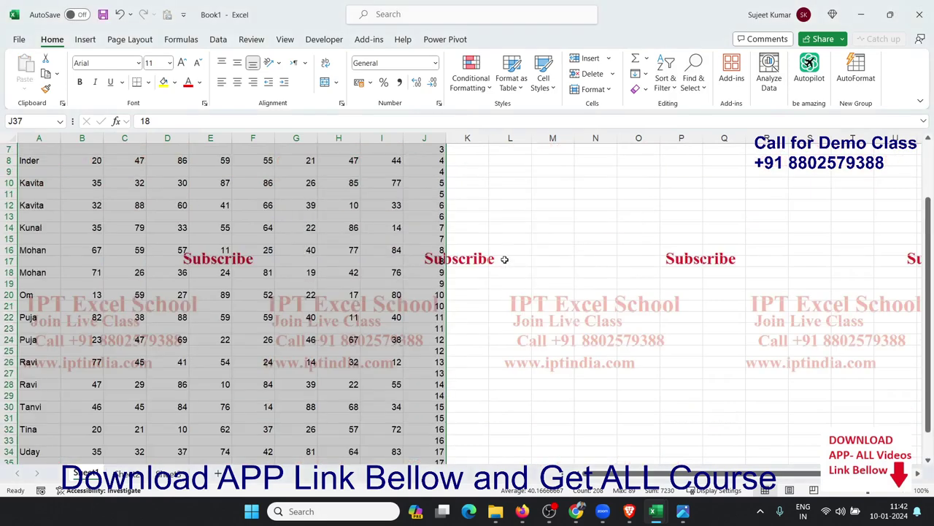
# Clear the Sr column J and open the VBA editor with Alt+F11.
pyautogui.click(425, 138)
pyautogui.press('Delete')
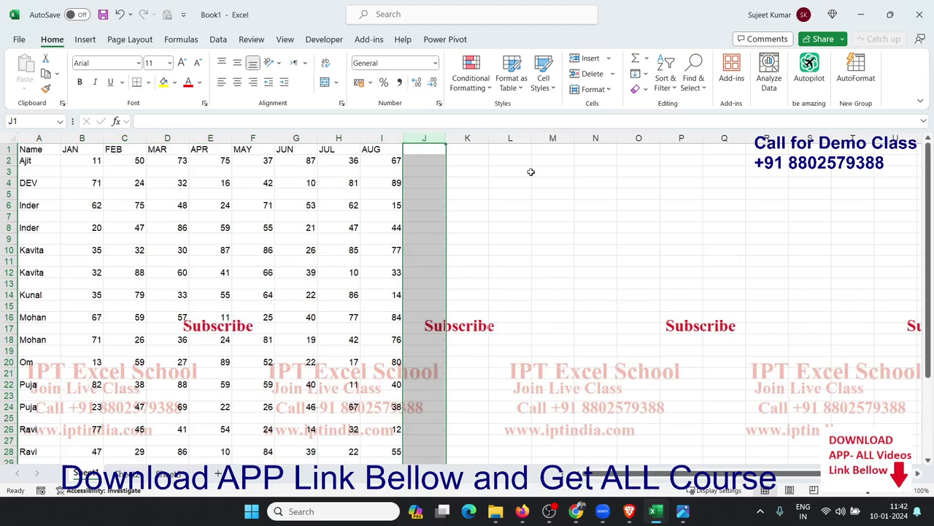
pyautogui.click(534, 186)
pyautogui.hotkey('alt', 'F11')
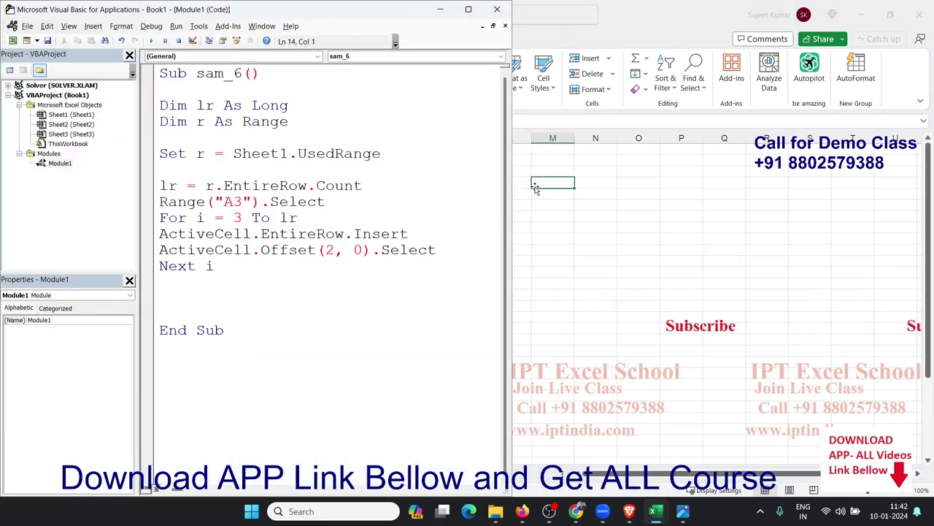
# Copy the sam_6 code from the VBA editor and paste it starting at N2.
pyautogui.moveTo(264, 330)
pyautogui.mouseDown()
pyautogui.moveTo(286, 213)
pyautogui.moveTo(136, 66)
pyautogui.mouseUp()
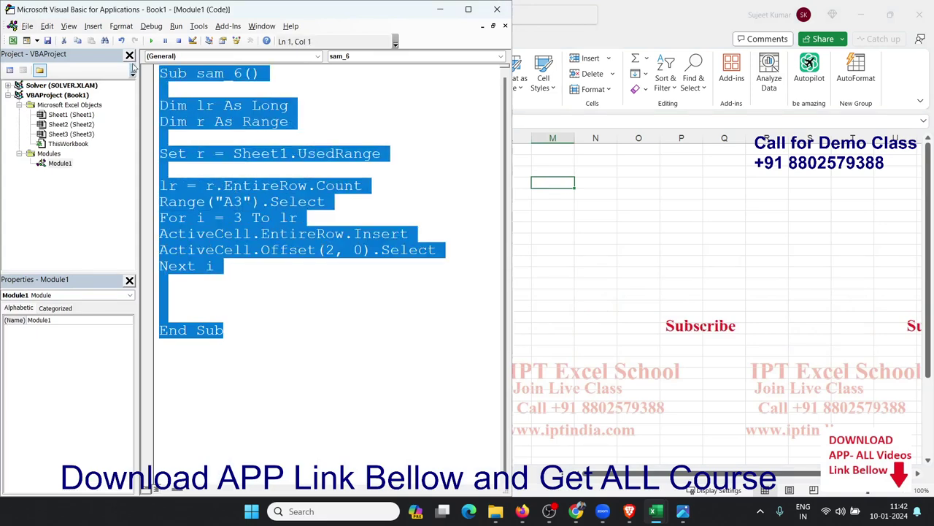
pyautogui.click(619, 189)
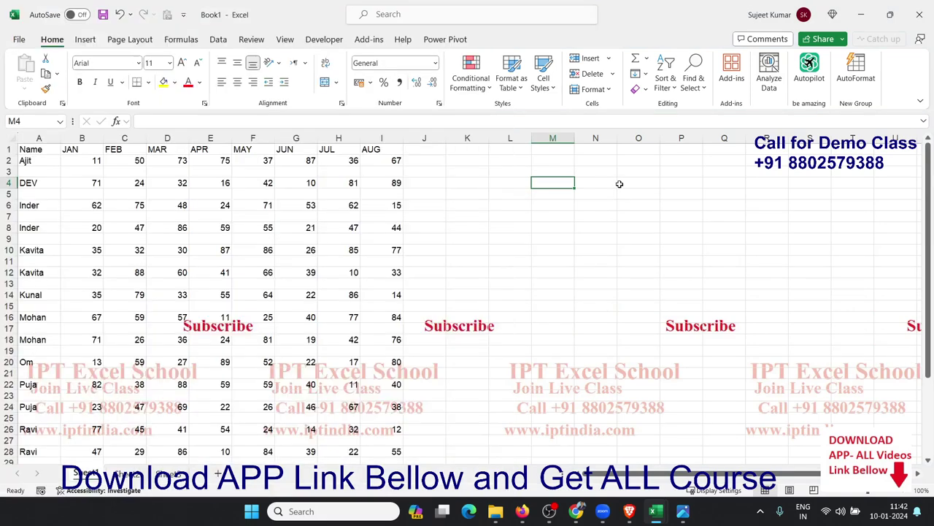
pyautogui.click(584, 164)
pyautogui.hotkey('ctrl', 'v')
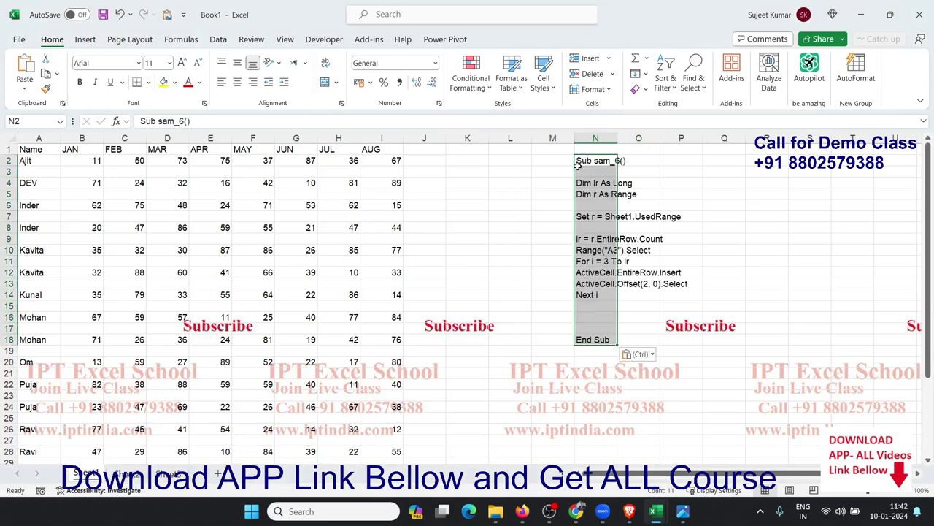
pyautogui.press('alt')
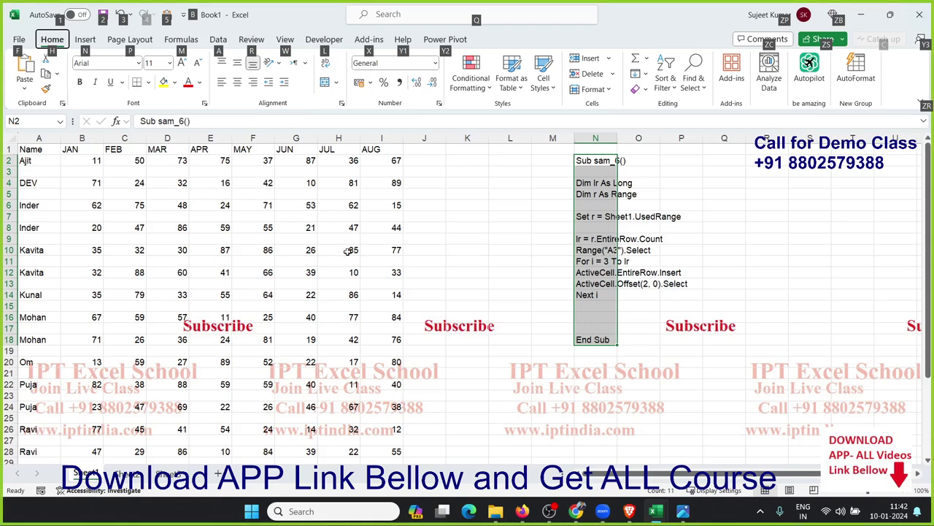
pyautogui.click(581, 195)
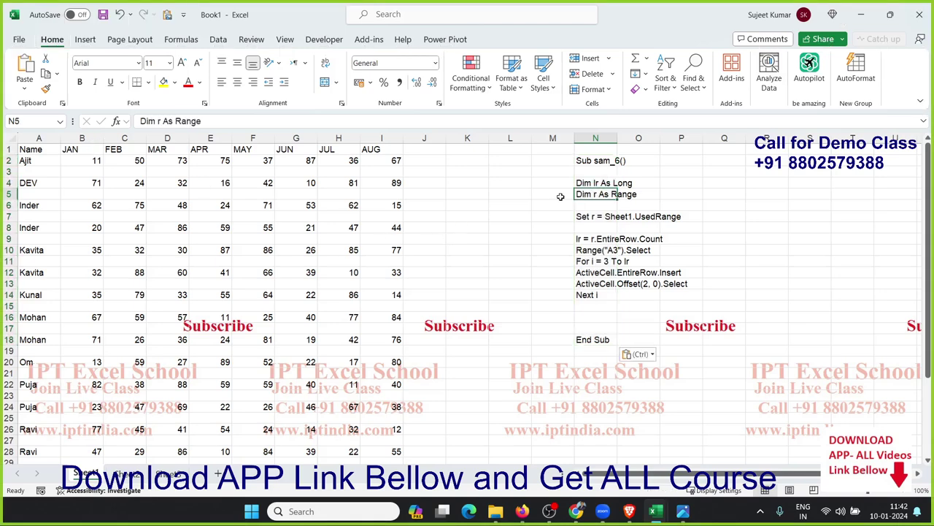